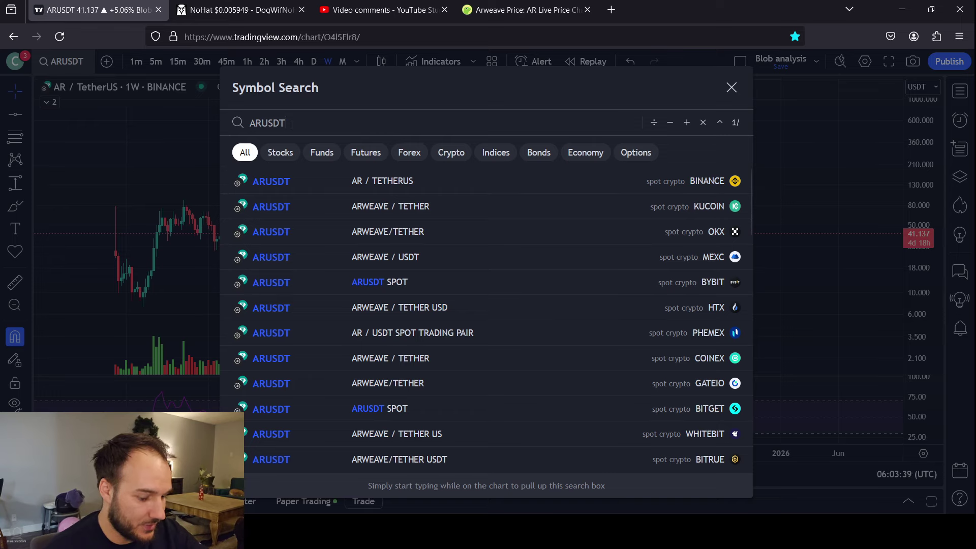
# Edit the symbol query to ARUSD and load the Arweave / US Dollar (CRYPTO) chart.
pyautogui.press('BackSpace')
pyautogui.click(446, 201)
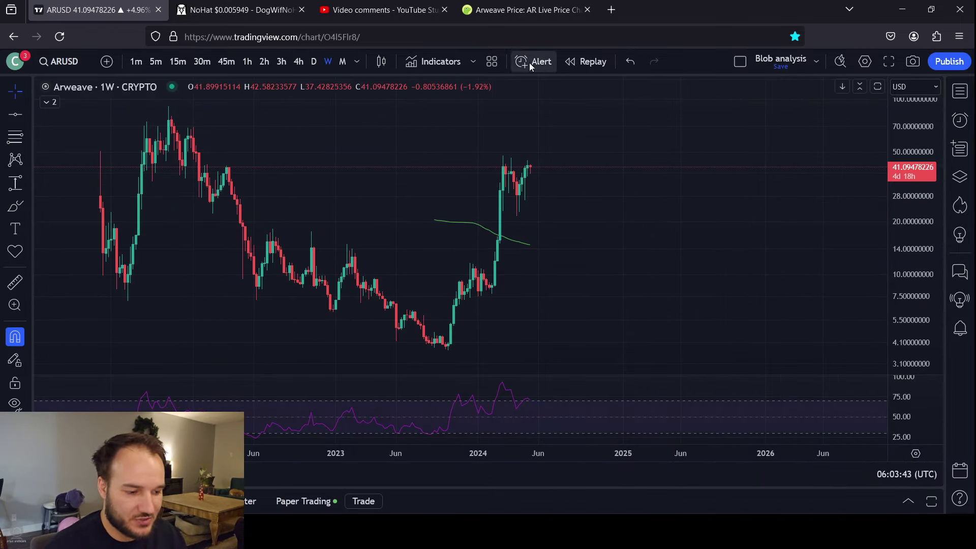
# Undo back to the AR/TetherUS Binance chart and compress the price scale to reach 240.
pyautogui.click(630, 61)
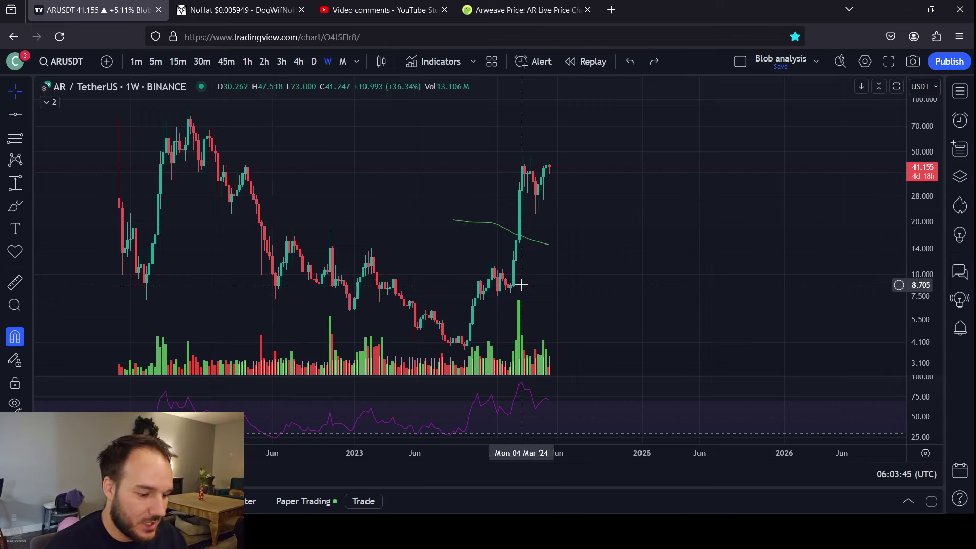
pyautogui.moveTo(920, 200); pyautogui.dragTo(509, 283)
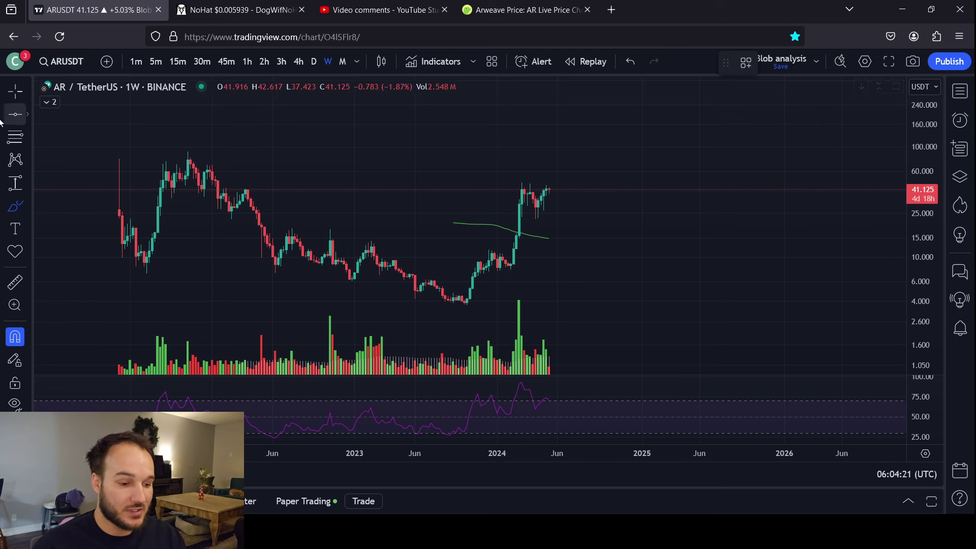
# Brush-circle the October 2023 consolidation and sketch a rising price path, then undo the path.
pyautogui.click(8, 98)
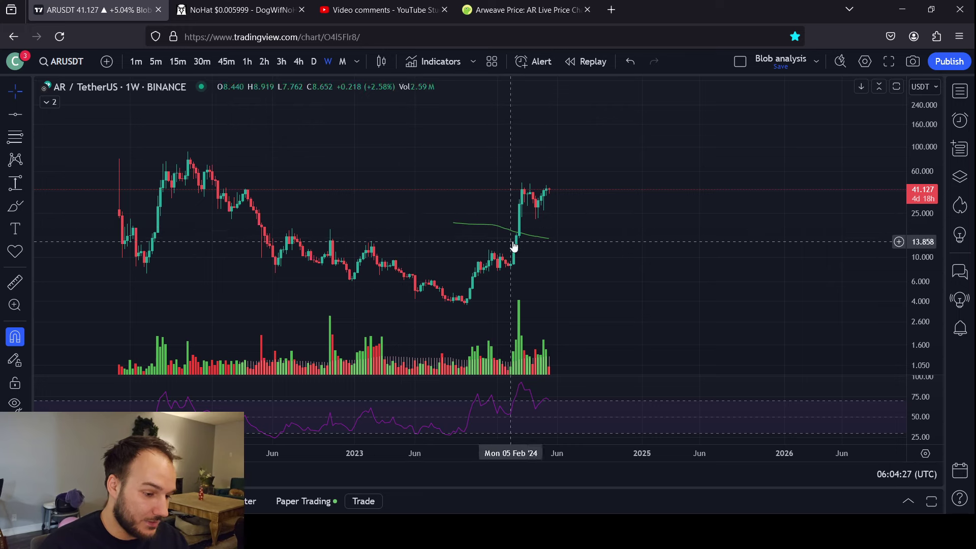
pyautogui.click(18, 211)
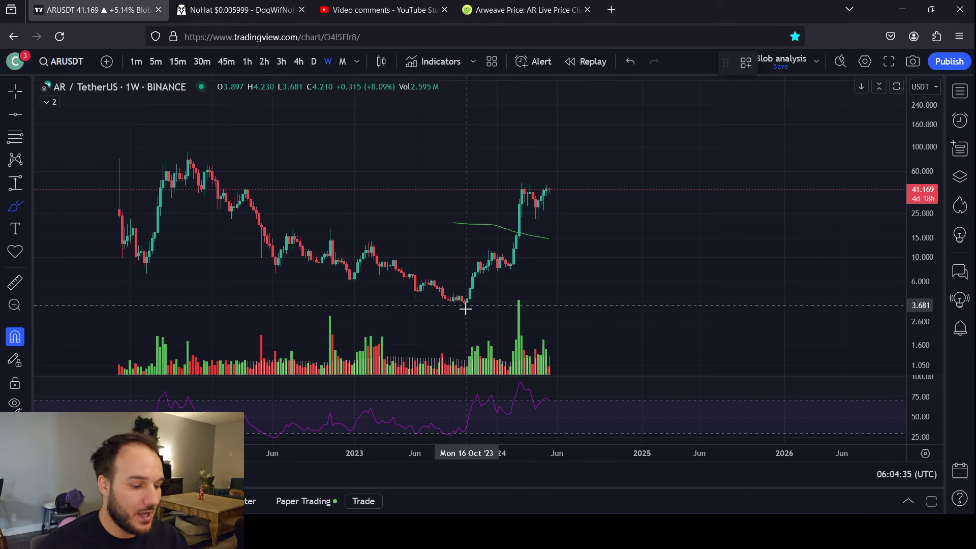
pyautogui.moveTo(465, 304)
pyautogui.mouseDown()
pyautogui.moveTo(474, 267)
pyautogui.moveTo(508, 252)
pyautogui.moveTo(506, 277)
pyautogui.moveTo(479, 258)
pyautogui.mouseUp()
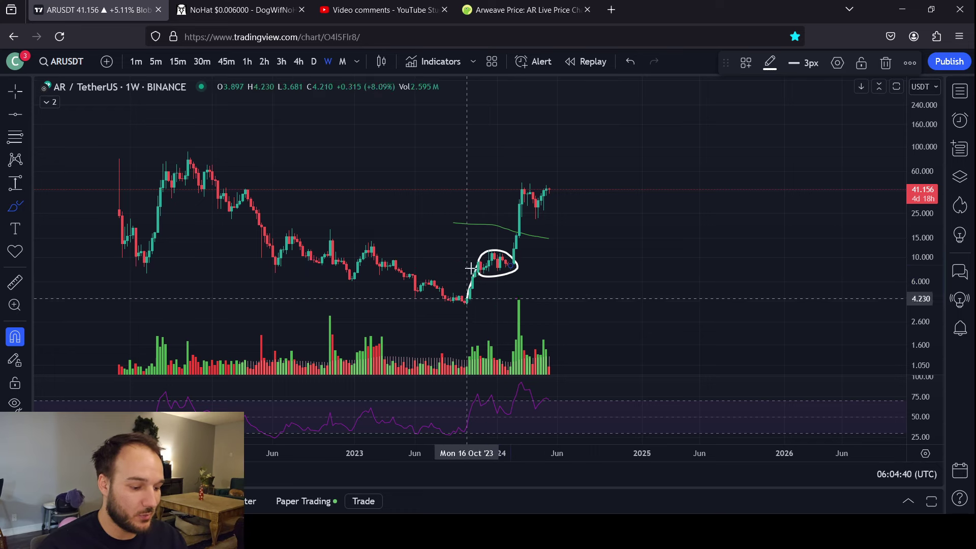
pyautogui.moveTo(514, 264)
pyautogui.mouseDown()
pyautogui.moveTo(523, 193)
pyautogui.moveTo(538, 200)
pyautogui.moveTo(562, 144)
pyautogui.mouseUp()
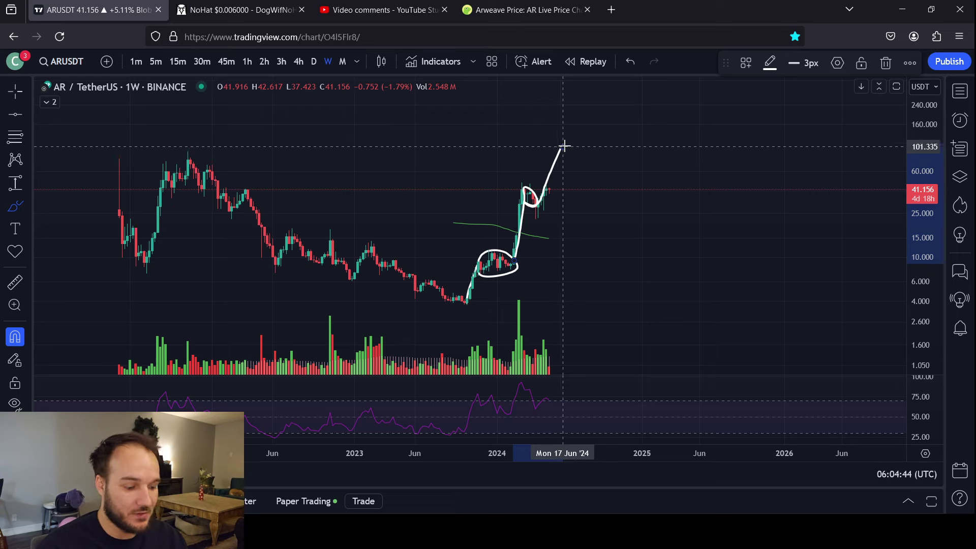
pyautogui.click(630, 62)
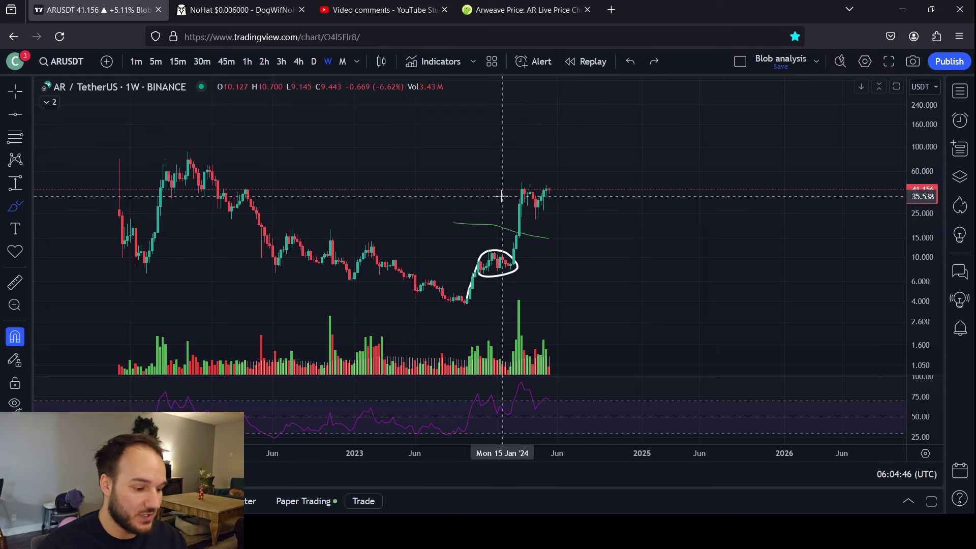
# Try more brush loops and projections near the latest candles, undo them all, and pick Fib Retracement.
pyautogui.moveTo(560, 186)
pyautogui.mouseDown()
pyautogui.moveTo(524, 199)
pyautogui.moveTo(557, 194)
pyautogui.mouseUp()
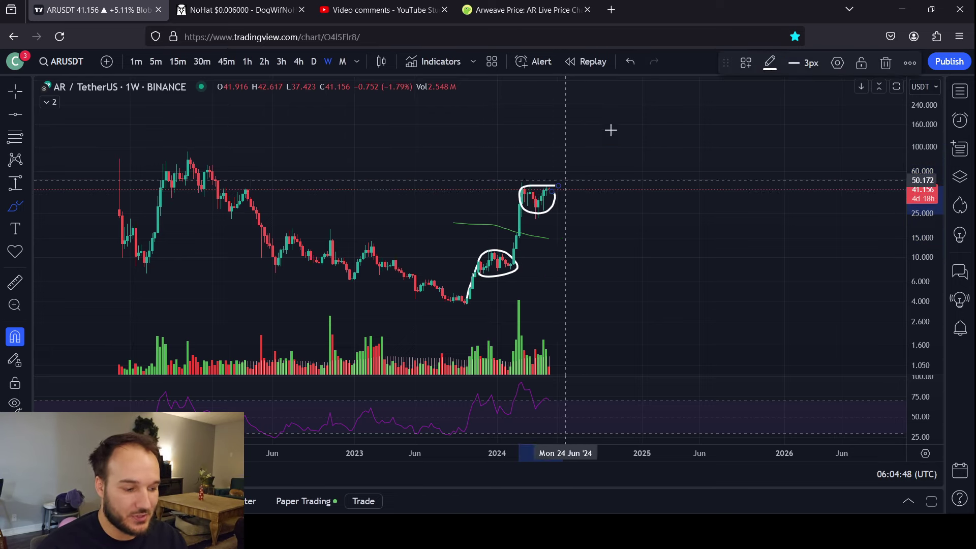
pyautogui.click(630, 62)
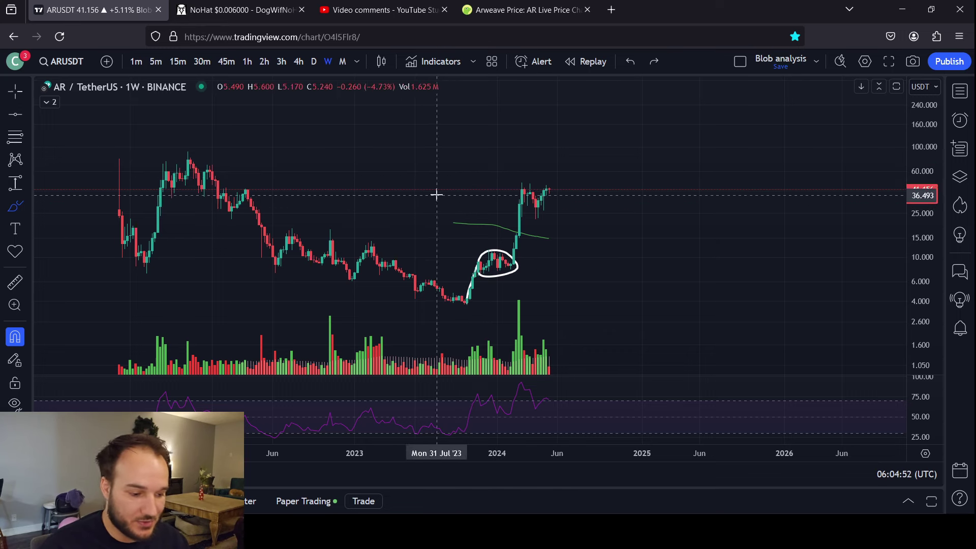
pyautogui.moveTo(516, 187)
pyautogui.mouseDown()
pyautogui.moveTo(538, 217)
pyautogui.moveTo(510, 189)
pyautogui.moveTo(541, 200)
pyautogui.moveTo(573, 136)
pyautogui.mouseUp()
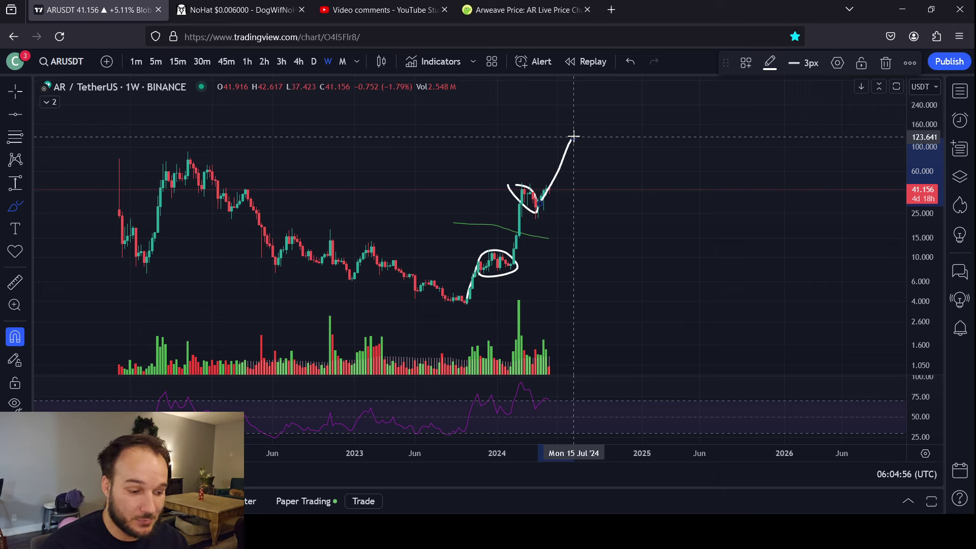
pyautogui.click(630, 60)
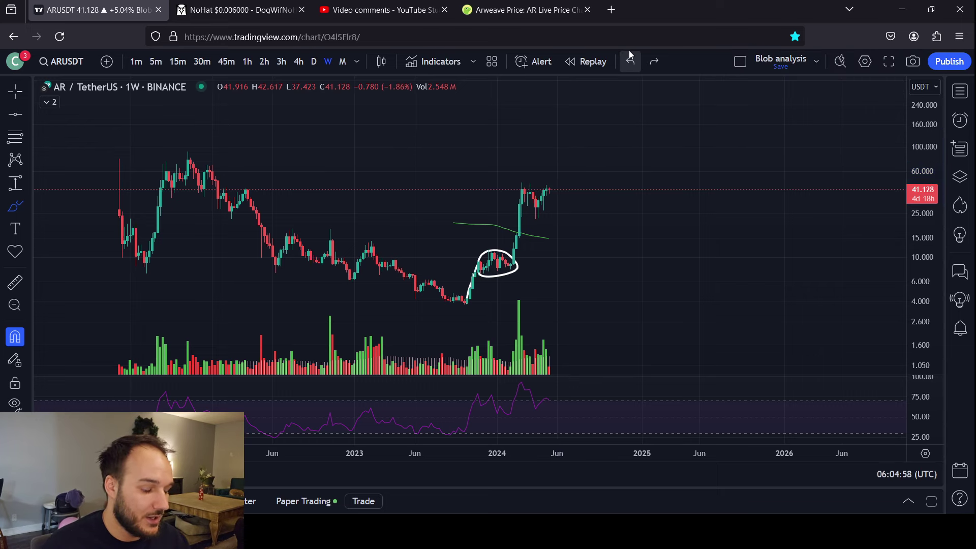
pyautogui.click(631, 53)
pyautogui.click(15, 136)
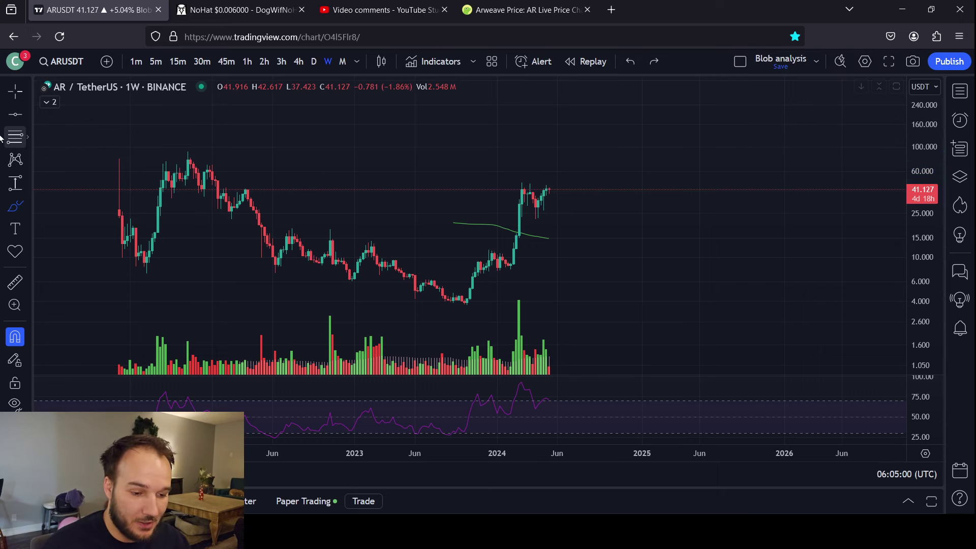
# Draw a Fib retracement from the 91.080 high to the 3.681 low, then try and undo brush rally sketches.
pyautogui.click(188, 151)
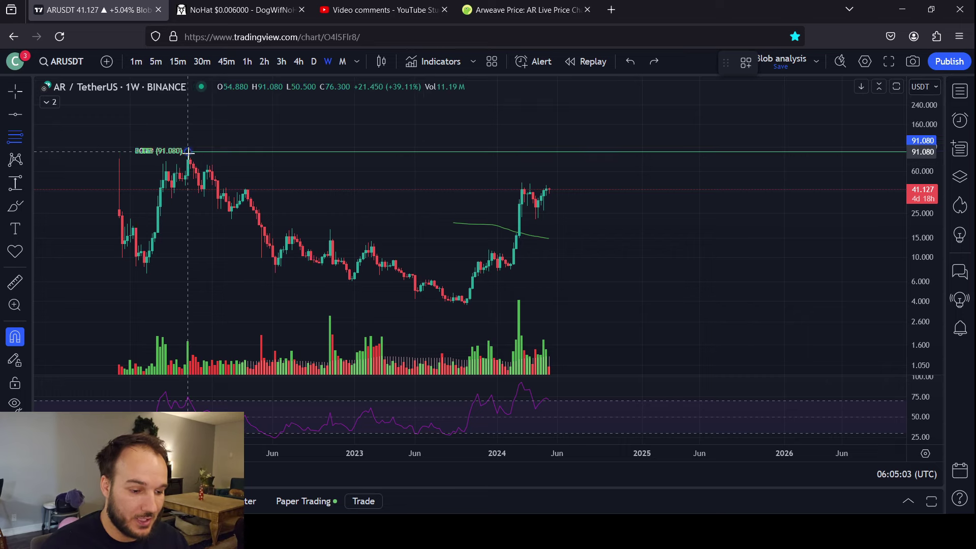
pyautogui.click(465, 323)
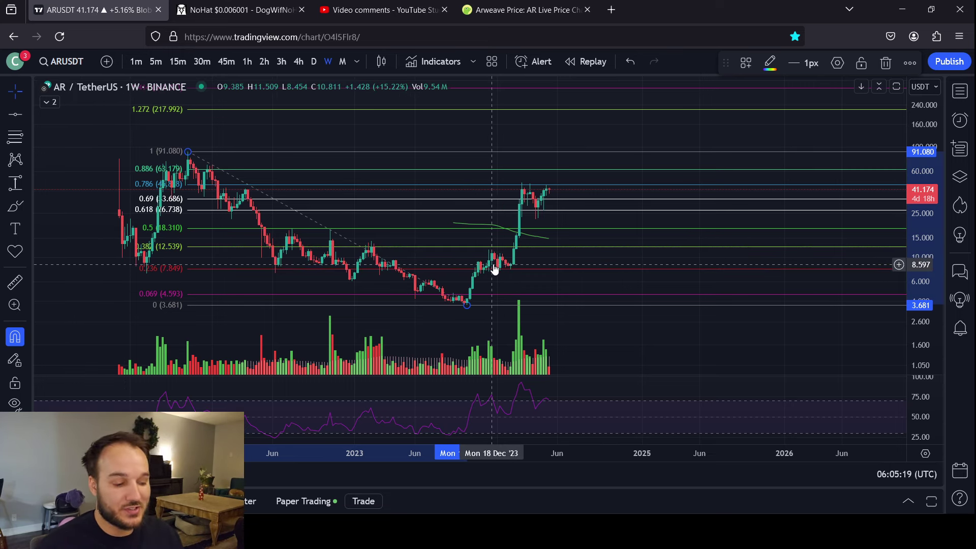
pyautogui.hotkey('alt', 'b')
pyautogui.moveTo(464, 300)
pyautogui.mouseDown()
pyautogui.moveTo(494, 249)
pyautogui.moveTo(505, 272)
pyautogui.moveTo(520, 200)
pyautogui.moveTo(514, 206)
pyautogui.mouseUp()
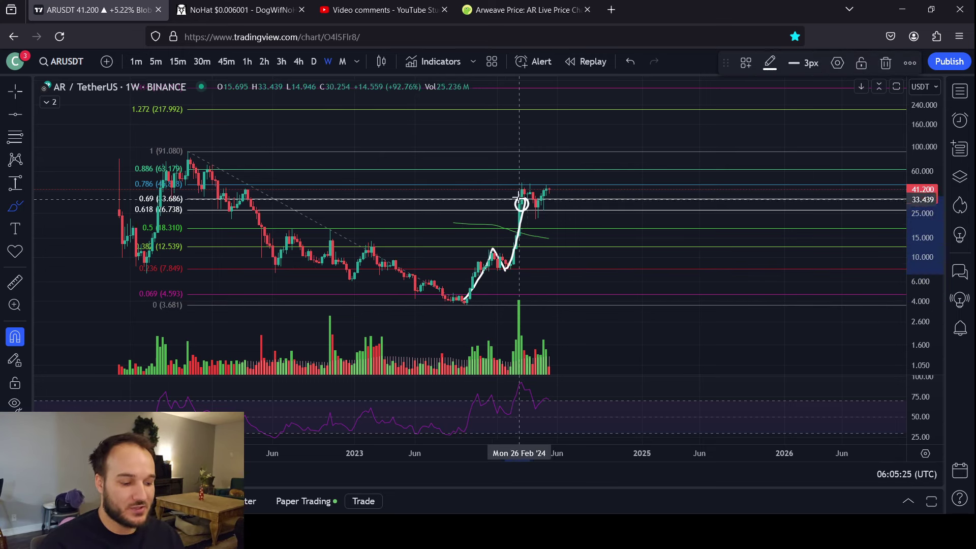
pyautogui.click(629, 61)
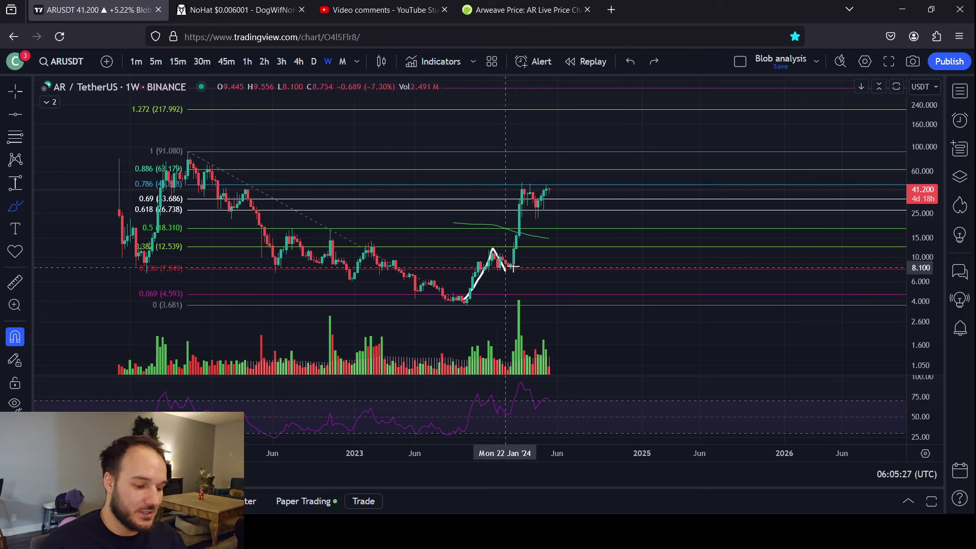
pyautogui.moveTo(503, 268); pyautogui.dragTo(519, 189)
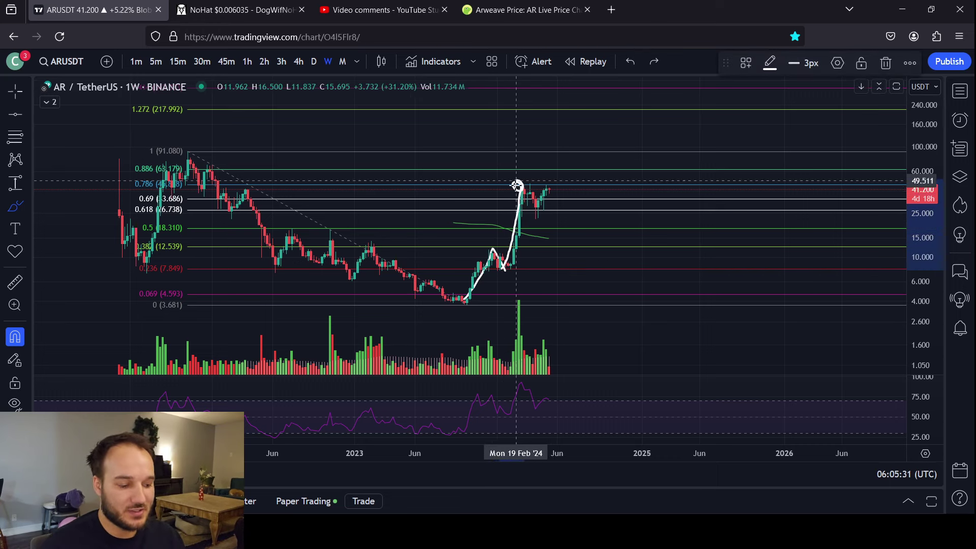
pyautogui.click(629, 62)
pyautogui.click(629, 62)
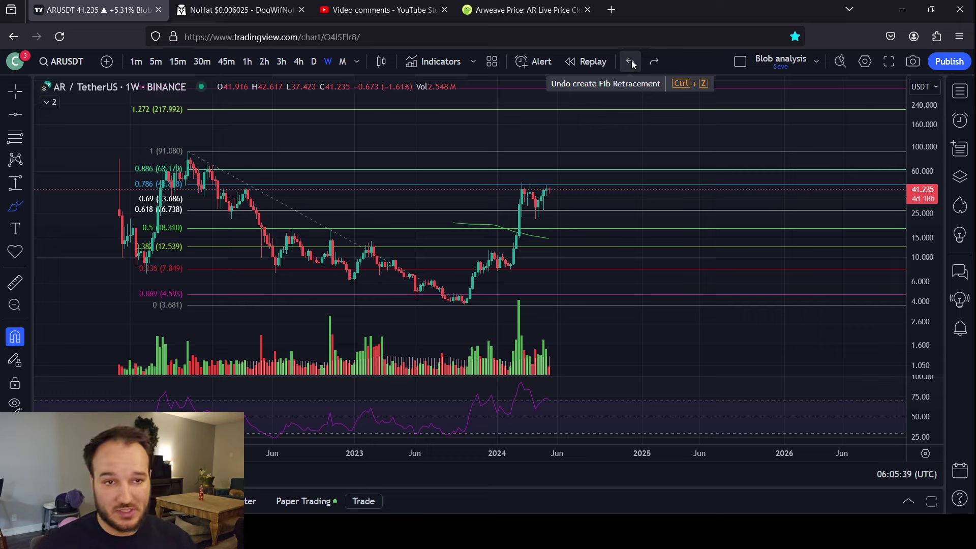
# Delete a trial loop at the rally top, then brush a dip-and-rise path toward 0.886 (63.179).
pyautogui.moveTo(532, 176)
pyautogui.mouseDown()
pyautogui.moveTo(522, 192)
pyautogui.moveTo(529, 184)
pyautogui.moveTo(537, 209)
pyautogui.mouseUp()
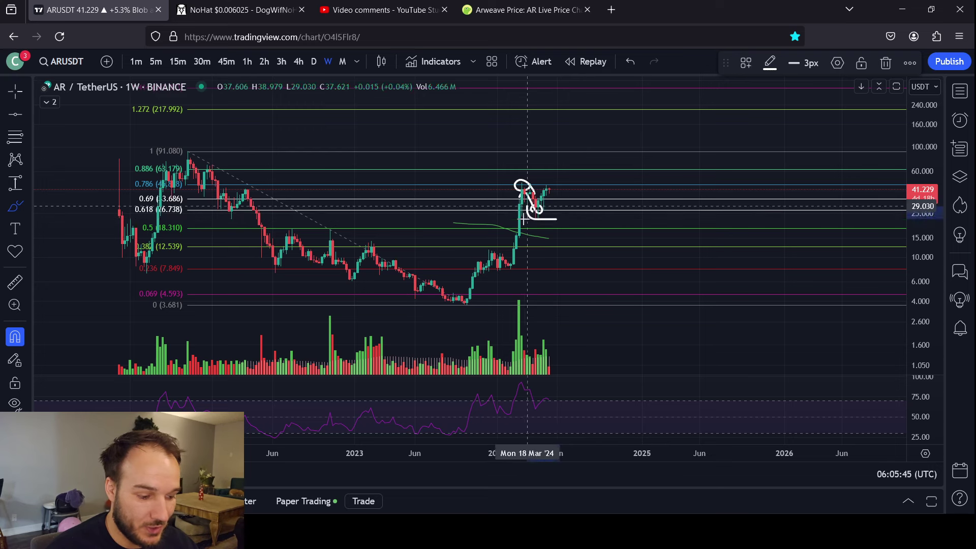
pyautogui.click(547, 184)
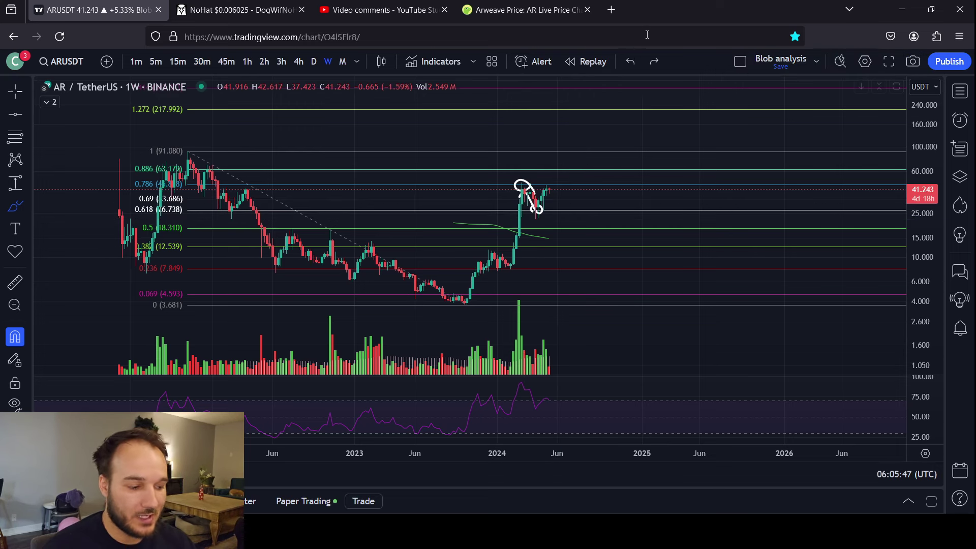
pyautogui.click(633, 60)
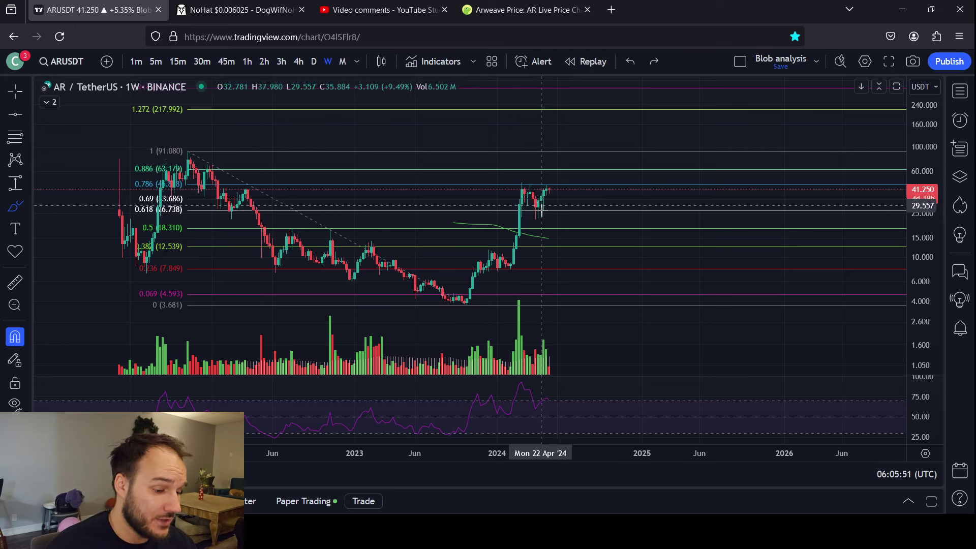
pyautogui.moveTo(534, 204); pyautogui.dragTo(561, 172)
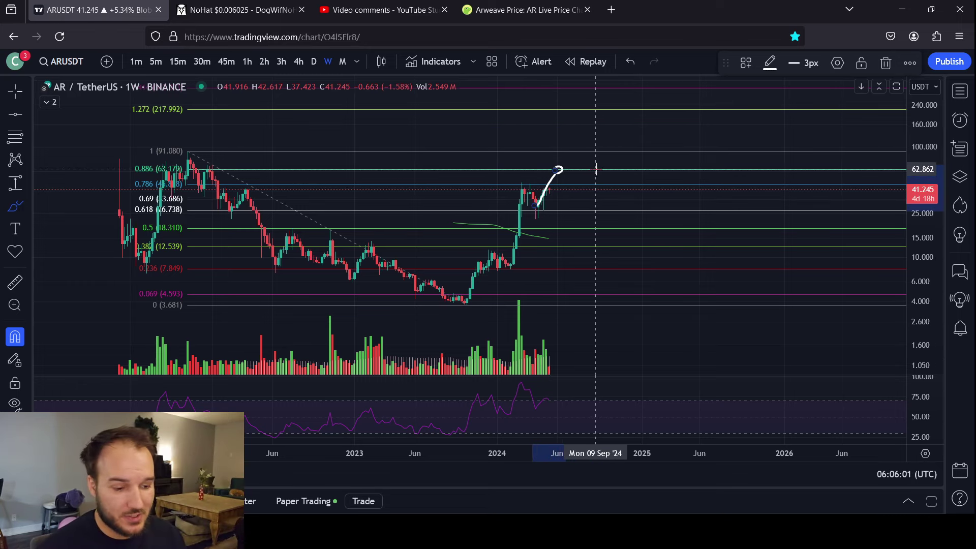
# Reveal the upper Fib extensions and draw a range box from the last candle to about 372 (+903%).
pyautogui.click(22, 95)
pyautogui.moveTo(218, 120)
pyautogui.mouseDown()
pyautogui.moveTo(222, 146)
pyautogui.moveTo(184, 174)
pyautogui.mouseUp()
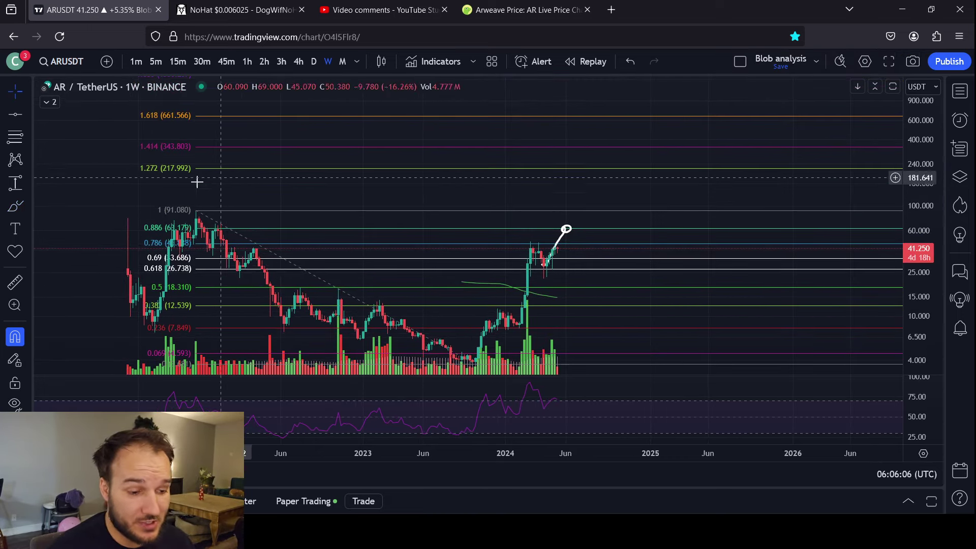
pyautogui.moveTo(202, 130); pyautogui.dragTo(213, 173)
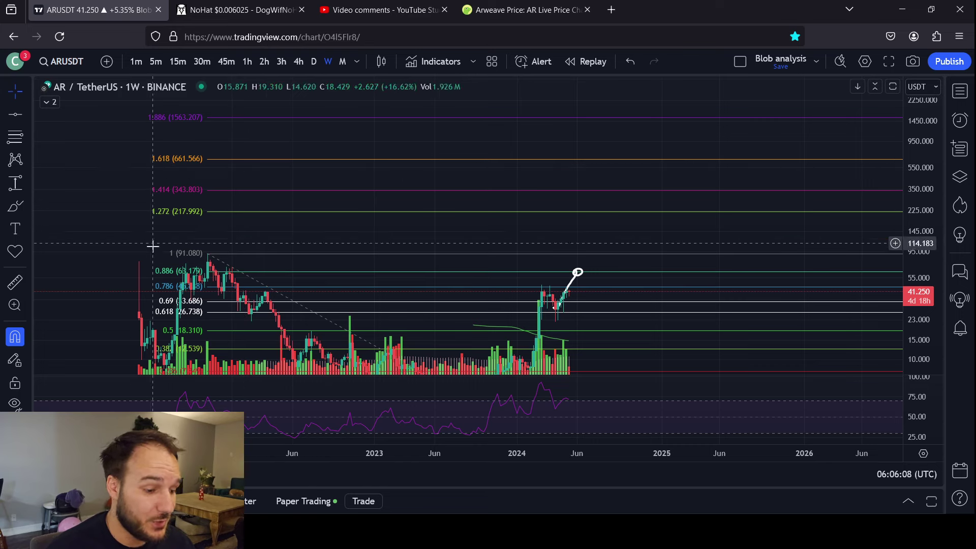
pyautogui.moveTo(118, 234); pyautogui.dragTo(105, 173)
pyautogui.click(15, 183)
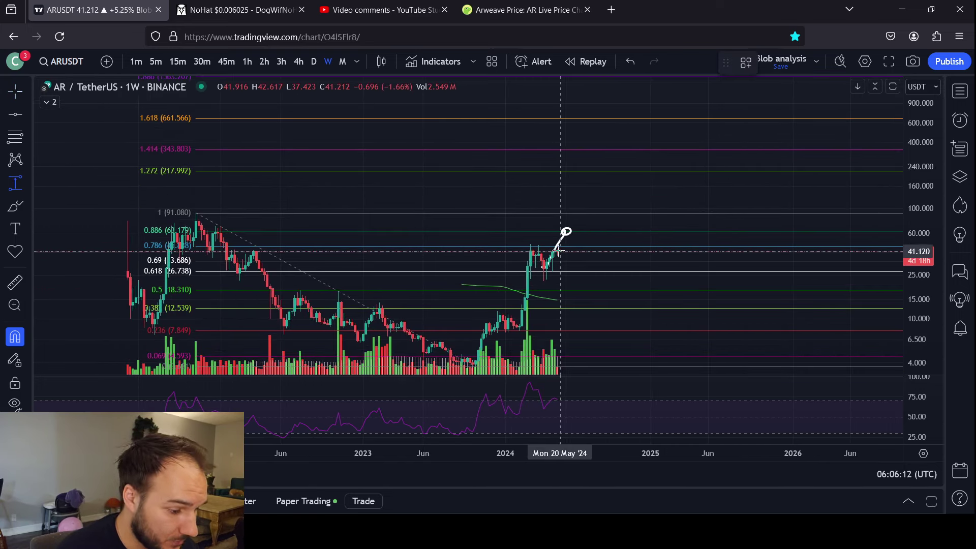
pyautogui.click(557, 250)
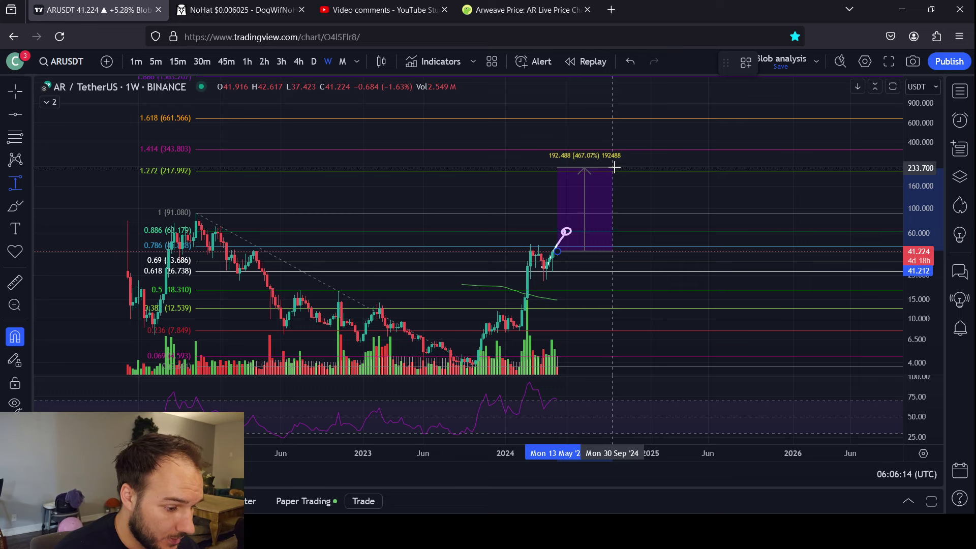
pyautogui.click(631, 140)
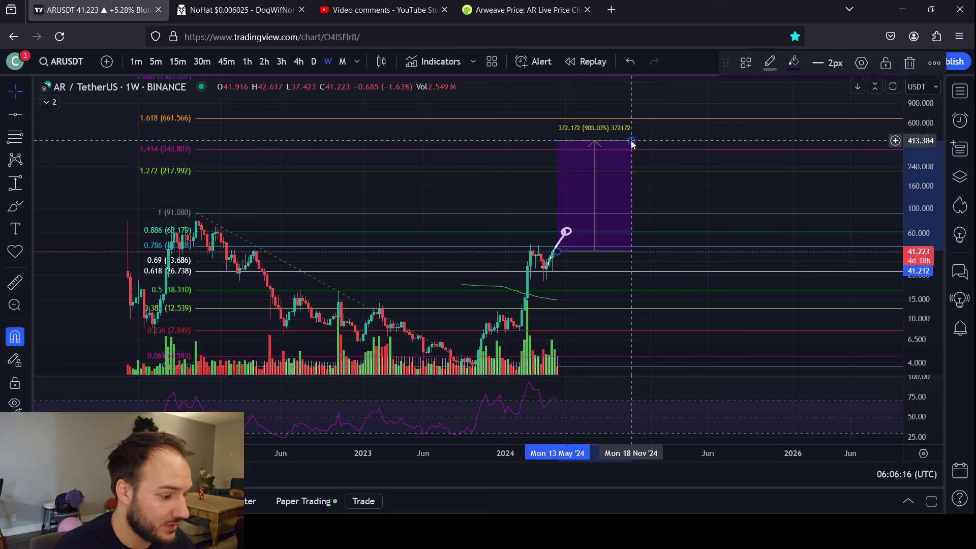
# Check Arweave's live price and market cap on CoinGecko, then return to the AR/USDT chart.
pyautogui.click(479, 10)
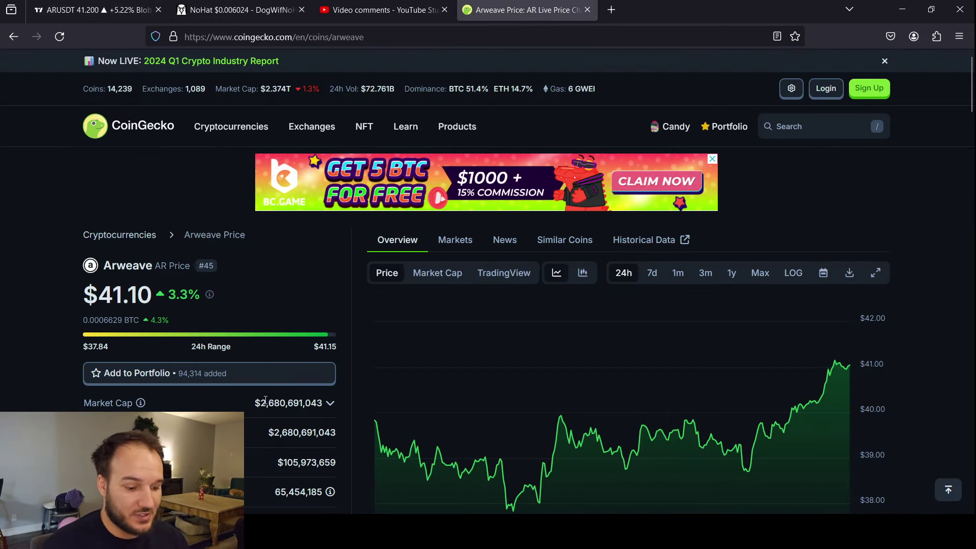
pyautogui.moveTo(264, 402); pyautogui.dragTo(293, 403)
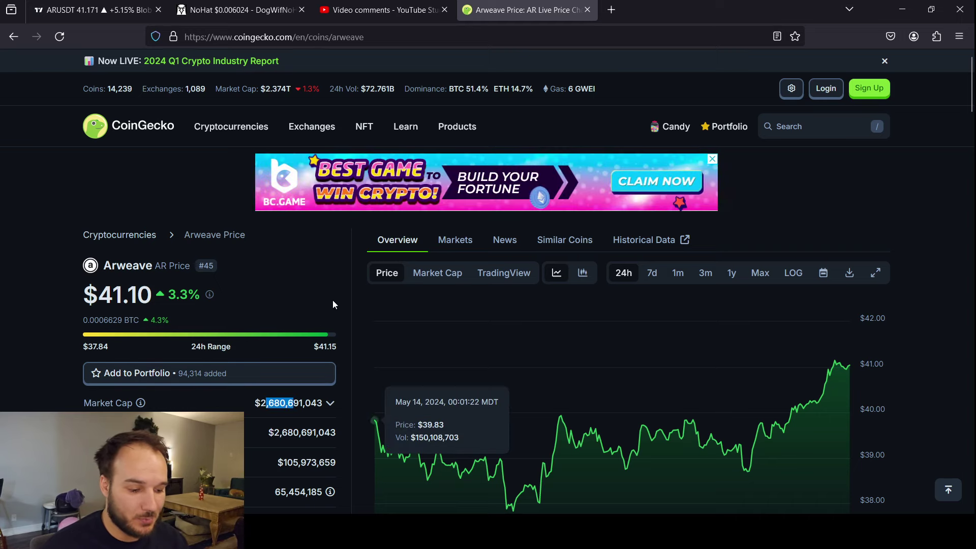
pyautogui.click(96, 9)
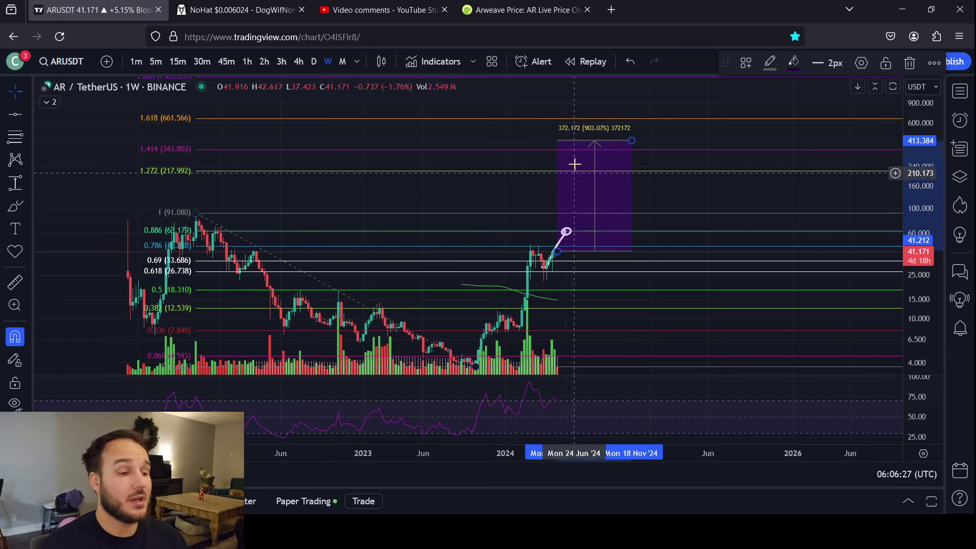
# Reset the price scale and stretch the box to the 2.272 level (5373.052, 13037.59%), rechecking CoinGecko.
pyautogui.moveTo(539, 137); pyautogui.dragTo(566, 215)
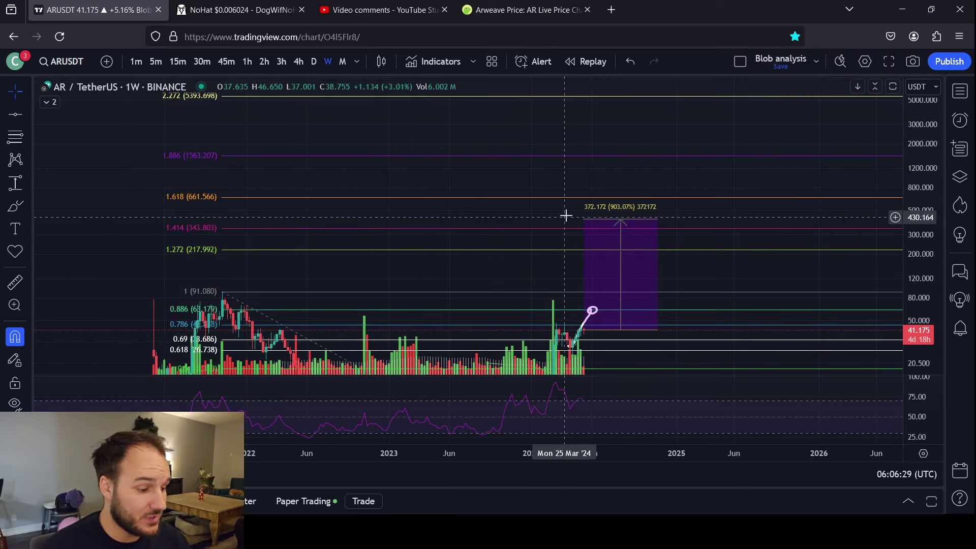
pyautogui.click(893, 87)
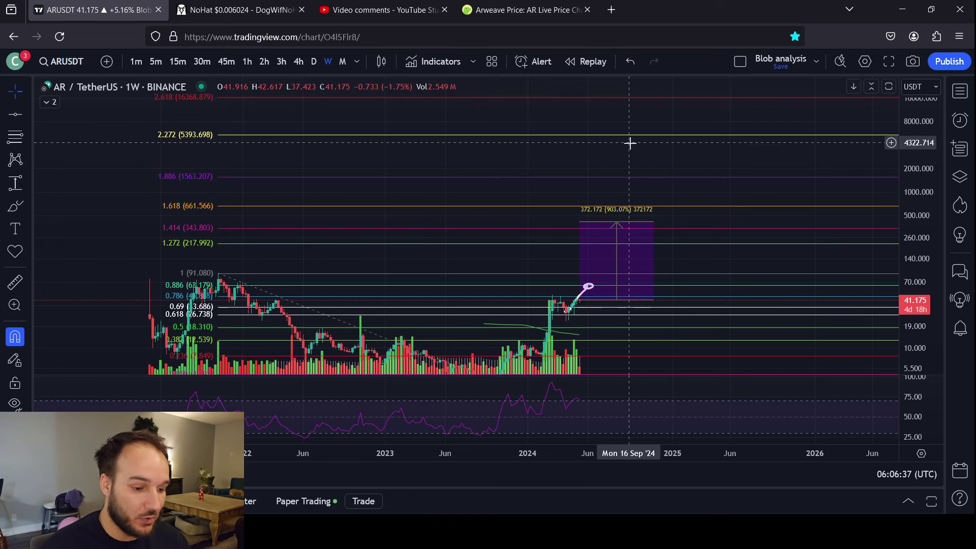
pyautogui.moveTo(653, 222)
pyautogui.mouseDown()
pyautogui.moveTo(670, 149)
pyautogui.moveTo(683, 136)
pyautogui.mouseUp()
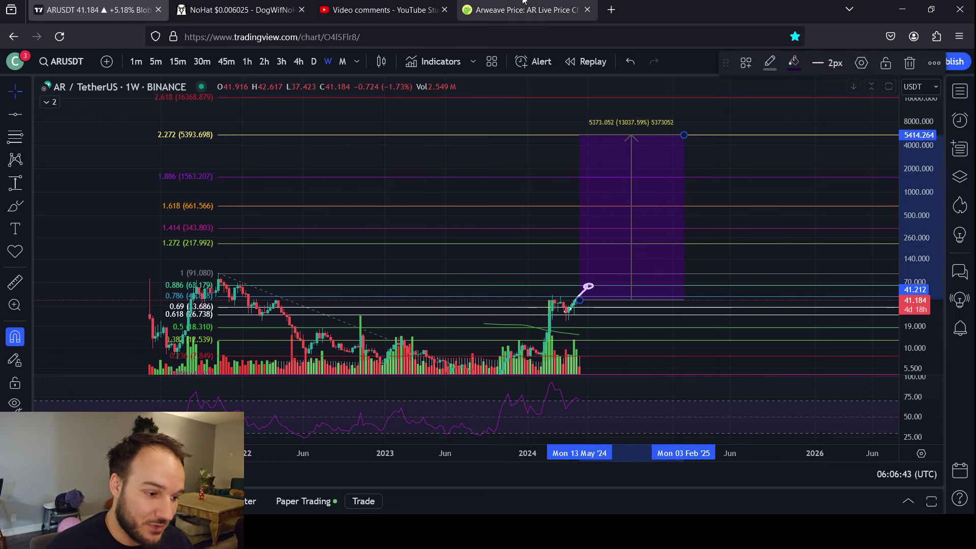
pyautogui.click(522, 15)
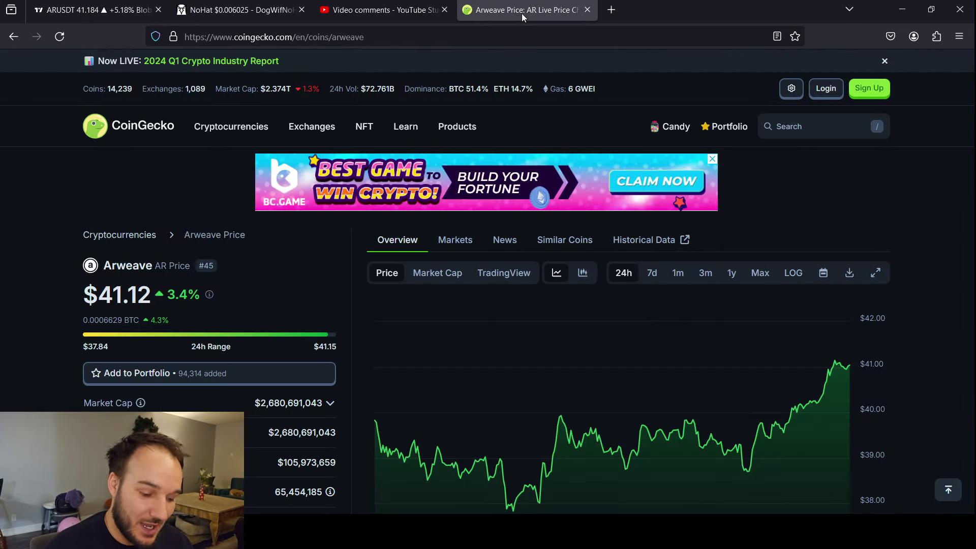
pyautogui.click(111, 3)
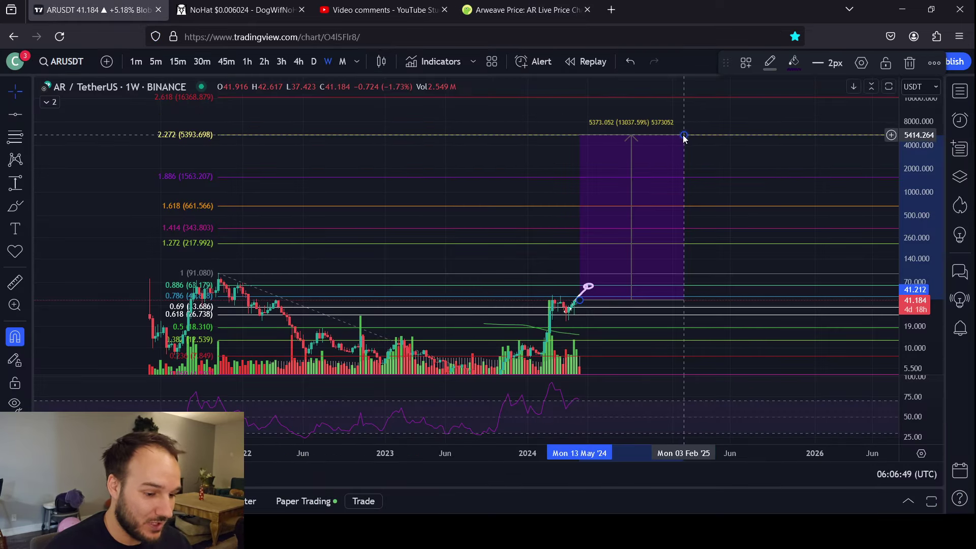
# Pull the range box's top down to the 1.272 Fibonacci level, about +421%.
pyautogui.moveTo(684, 137); pyautogui.dragTo(729, 210)
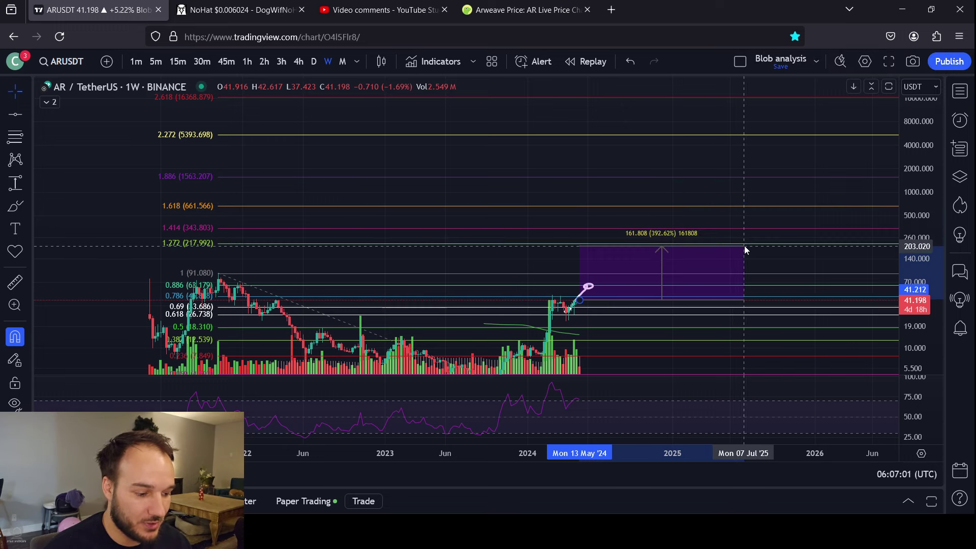
pyautogui.click(744, 245)
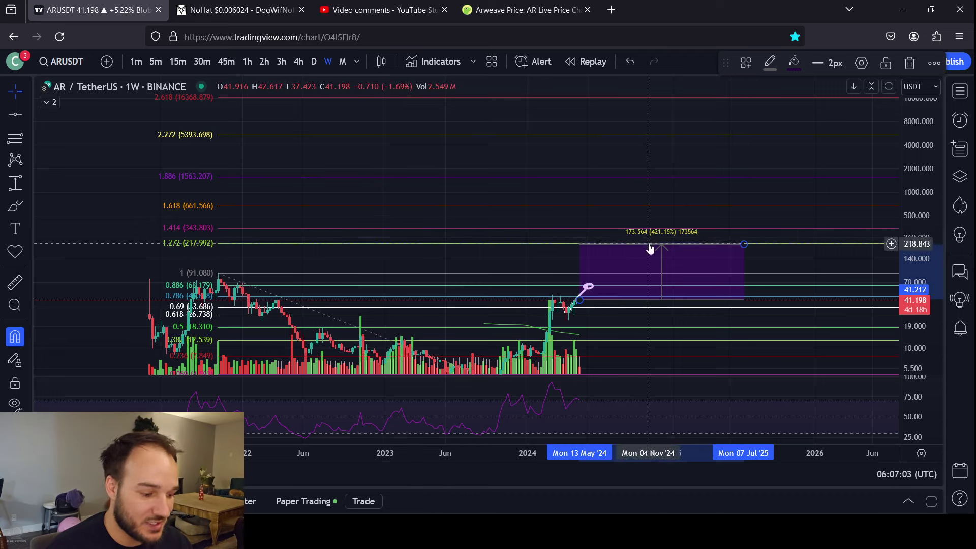
pyautogui.moveTo(98, 248); pyautogui.dragTo(113, 163)
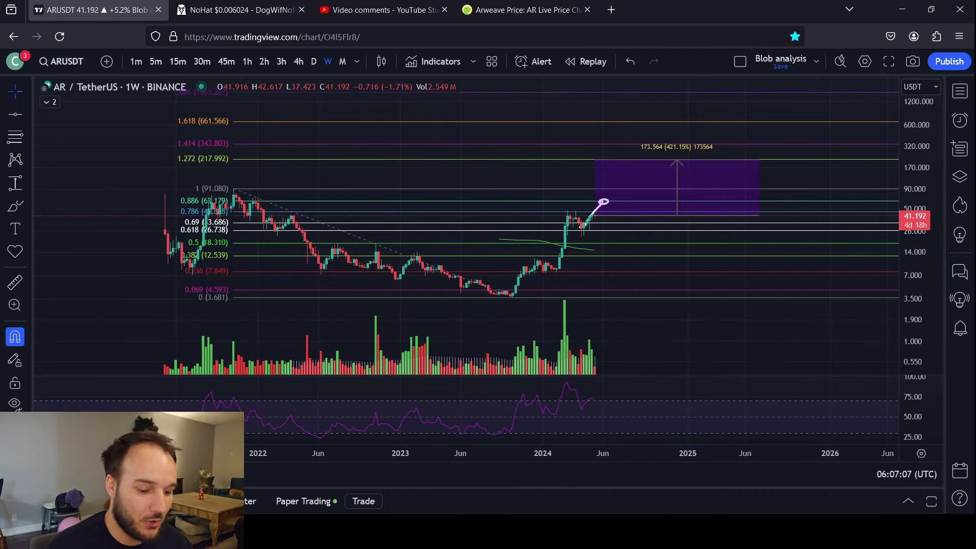
# Hide all drawings with Ctrl+Alt+H, restore them, reposition the view, then hide them again.
pyautogui.hotkey('ctrl', 'alt', 'h')
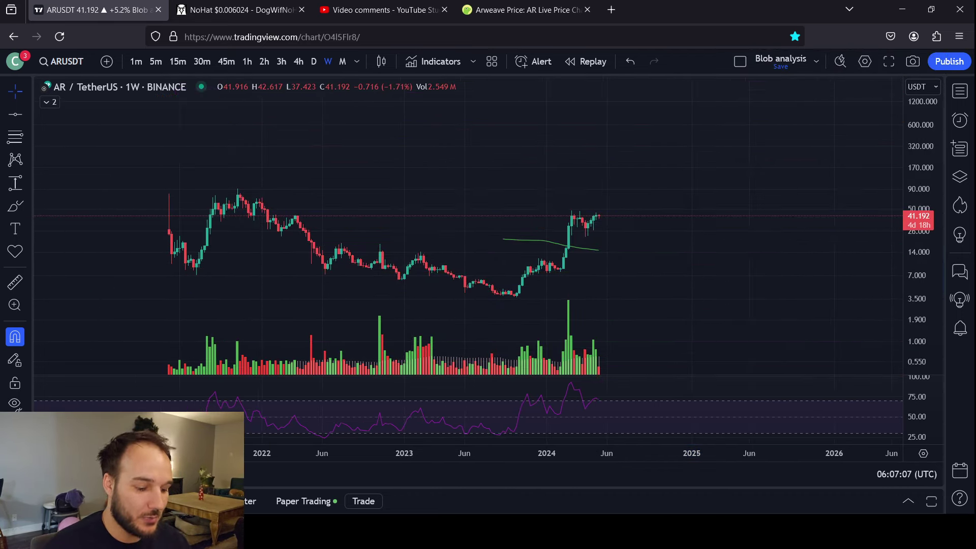
pyautogui.click(631, 60)
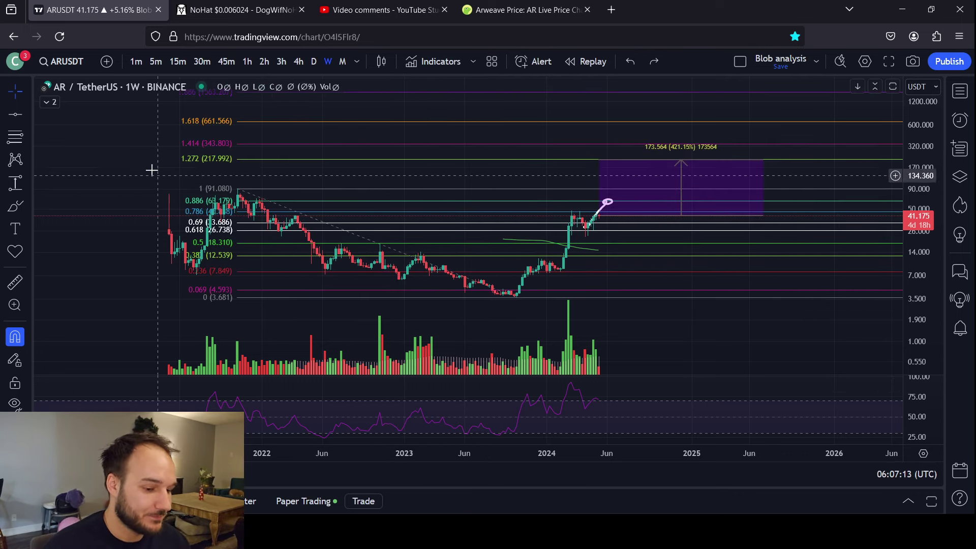
pyautogui.moveTo(150, 168); pyautogui.dragTo(155, 202)
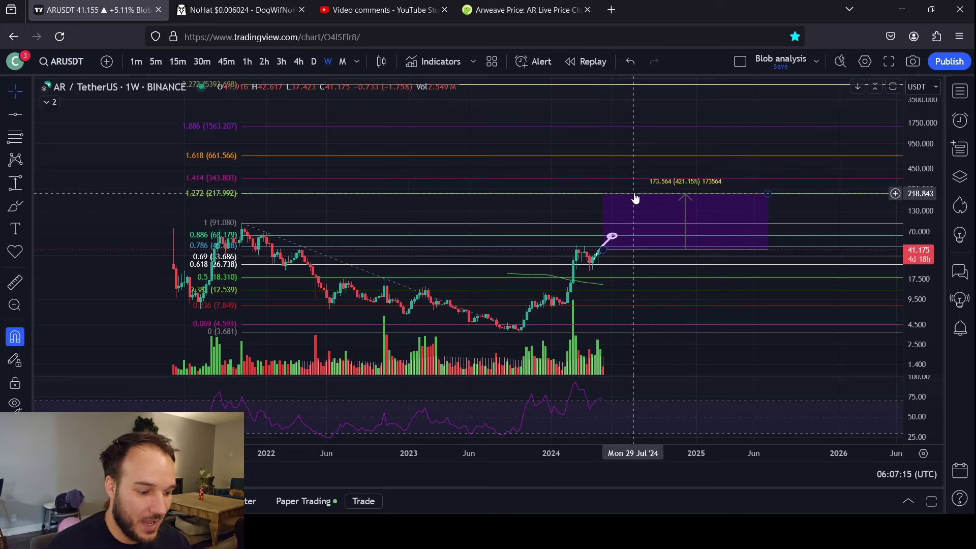
pyautogui.moveTo(91, 327); pyautogui.dragTo(85, 228)
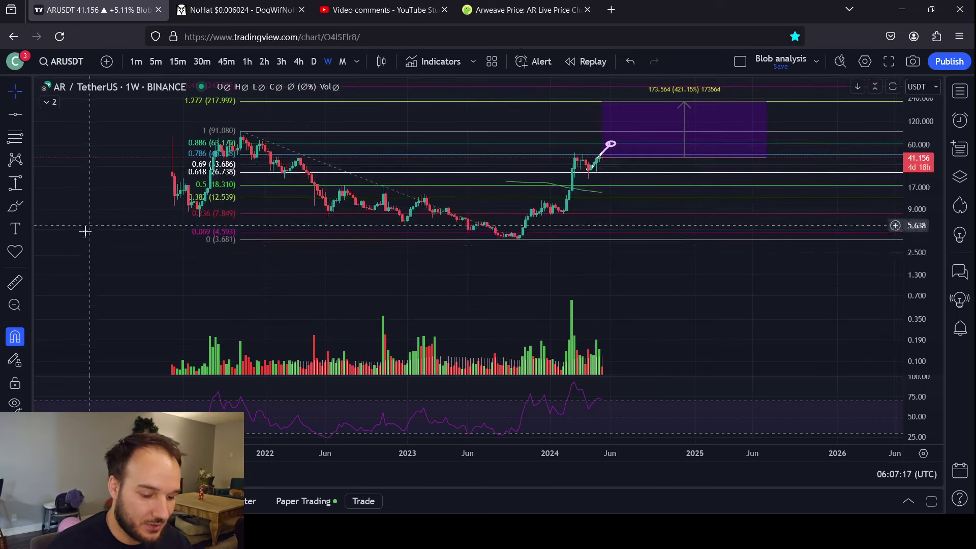
pyautogui.hotkey('ctrl', 'alt', 'h')
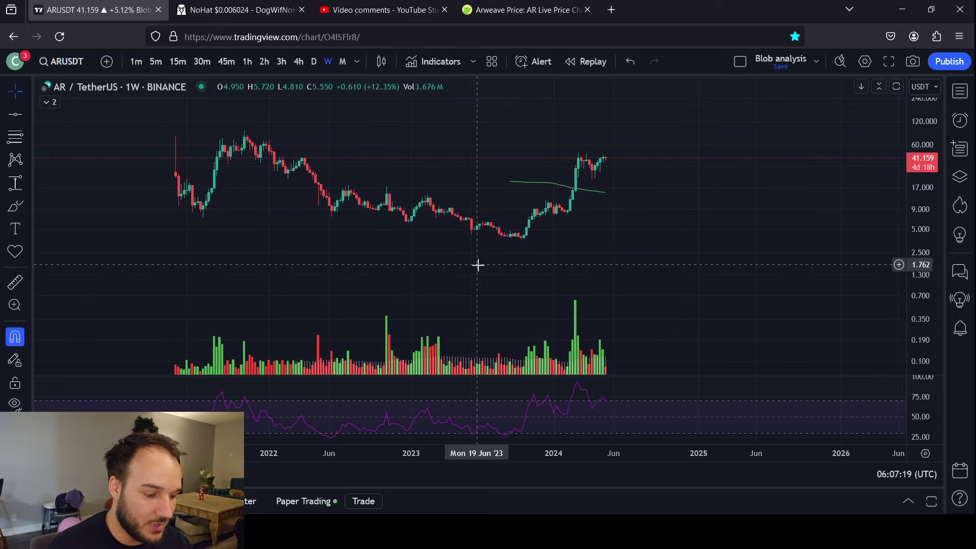
pyautogui.hscroll(3, 477, 263)
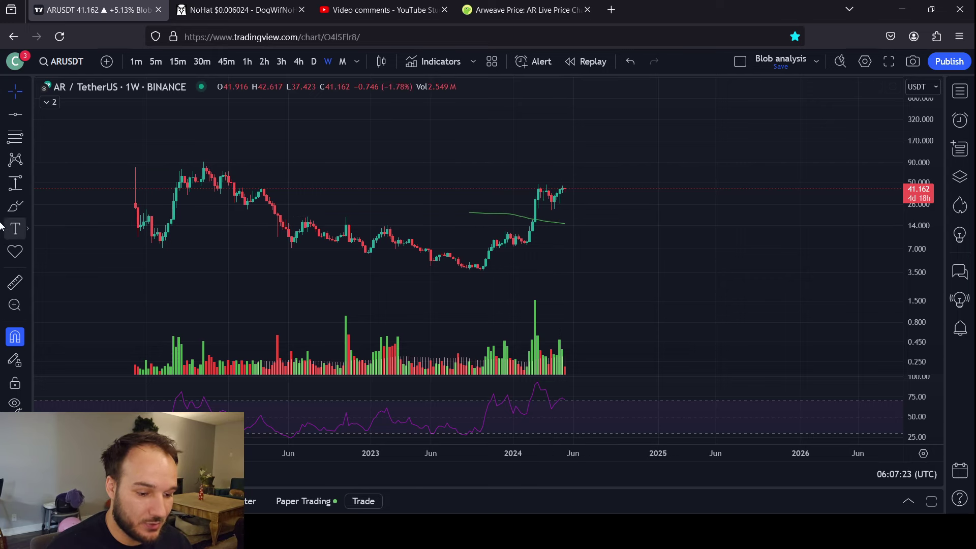
# Brush-circle the recent consolidation, switch to the 1D interval, and delete the white ellipse.
pyautogui.click(16, 206)
pyautogui.moveTo(549, 200); pyautogui.dragTo(556, 201)
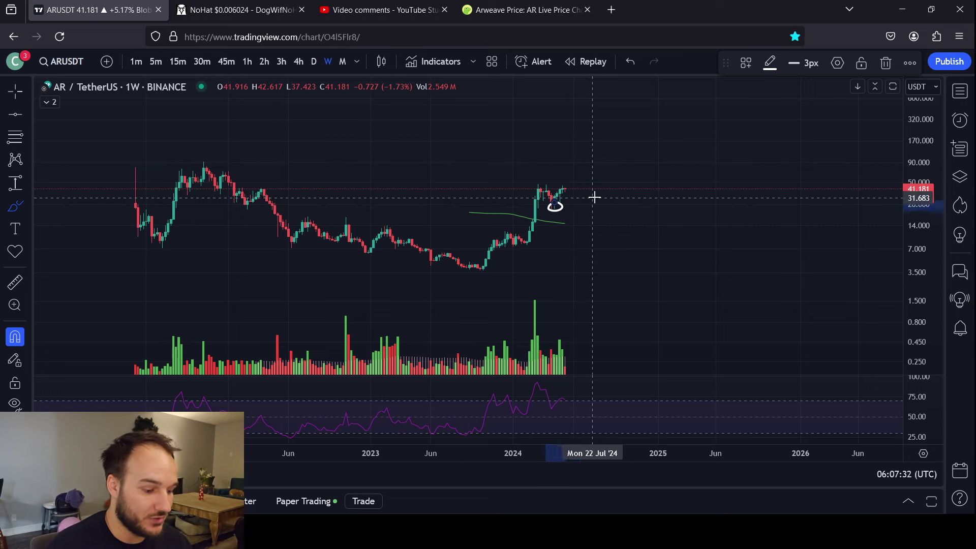
pyautogui.click(313, 62)
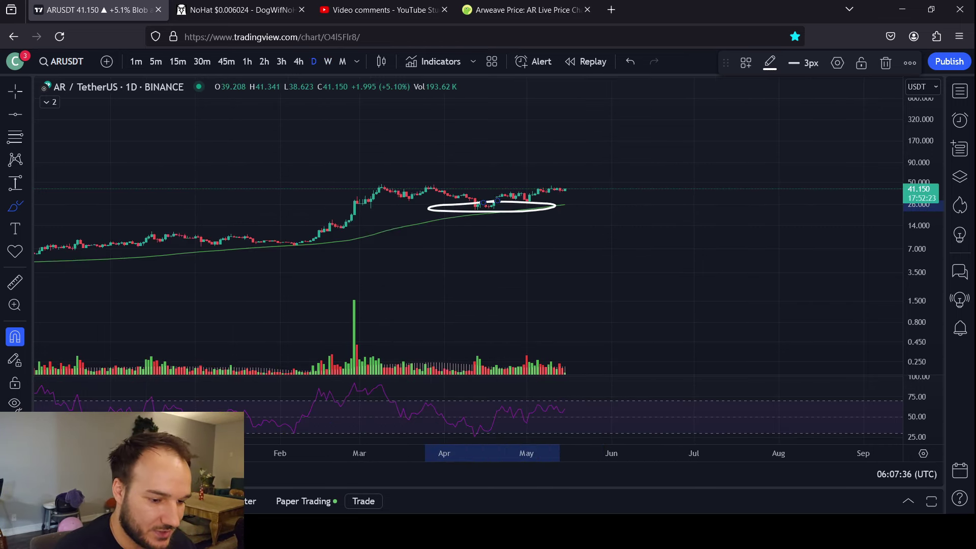
pyautogui.press('Delete')
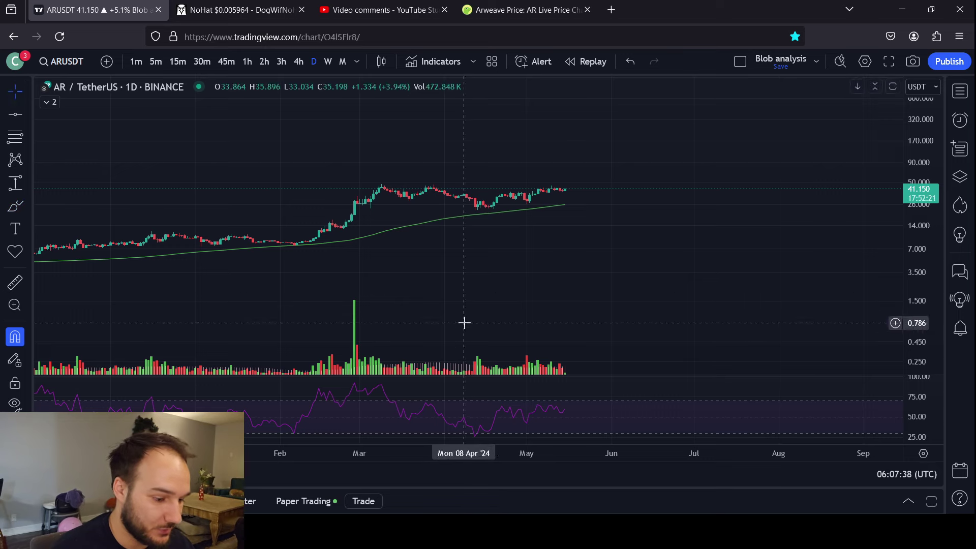
# Maximize and restore the RSI pane, then fit and zoom the price pane on recent candles.
pyautogui.doubleClick(597, 407)
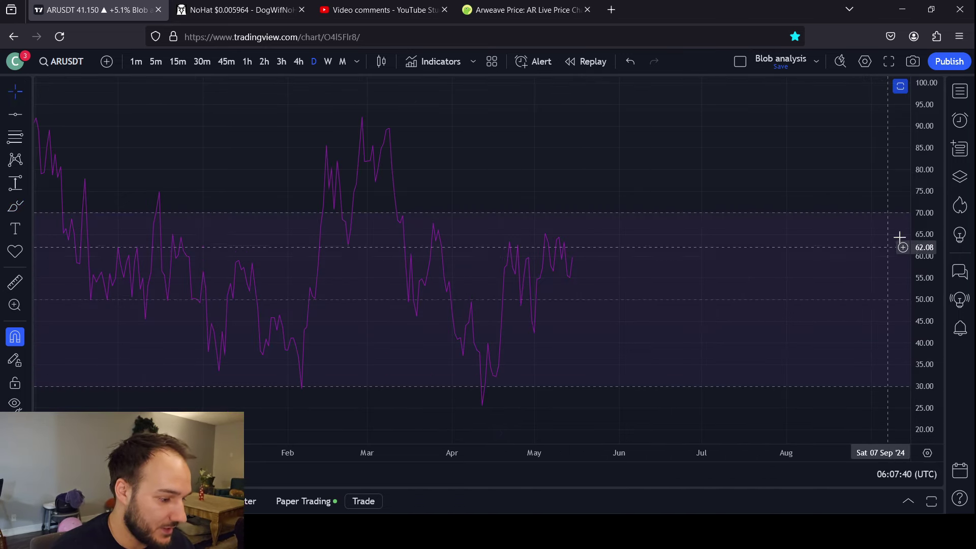
pyautogui.moveTo(921, 244); pyautogui.dragTo(925, 279)
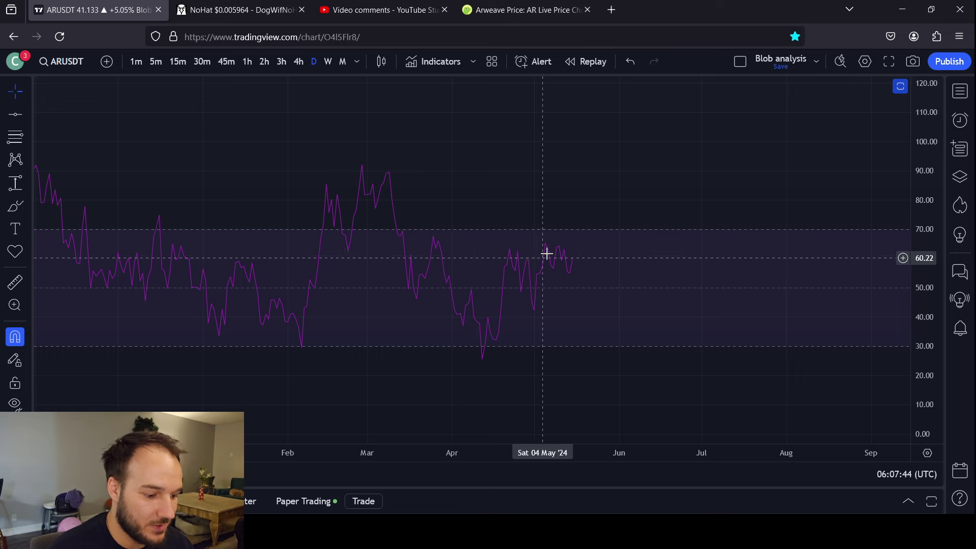
pyautogui.doubleClick(621, 260)
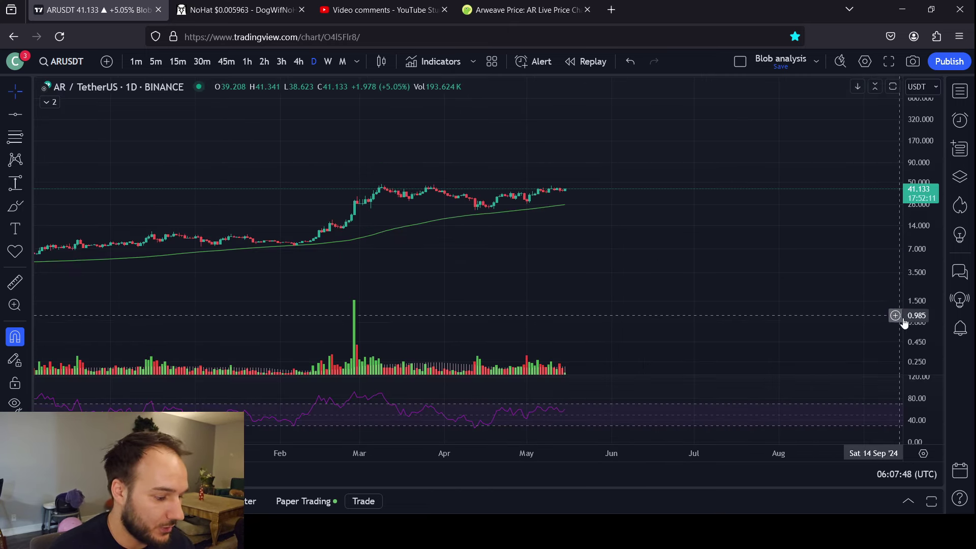
pyautogui.hotkey('alt', 'r')
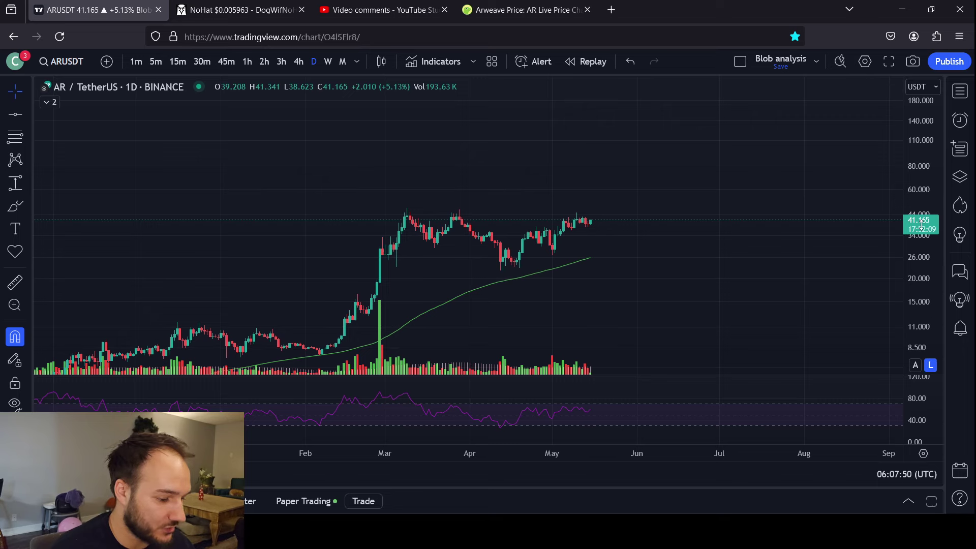
pyautogui.rightClick(921, 224)
pyautogui.click(732, 289)
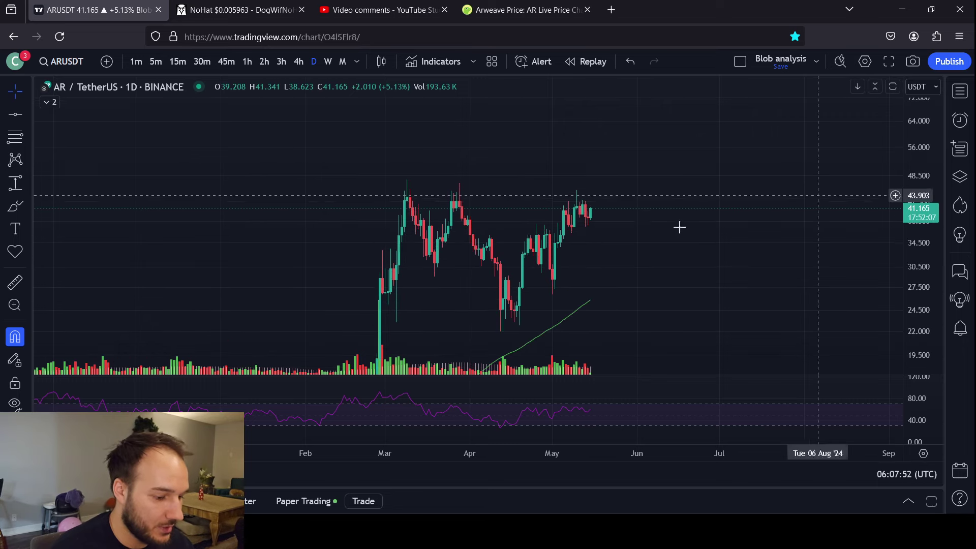
# Return to the weekly chart and place a horizontal level near the current price.
pyautogui.click(329, 62)
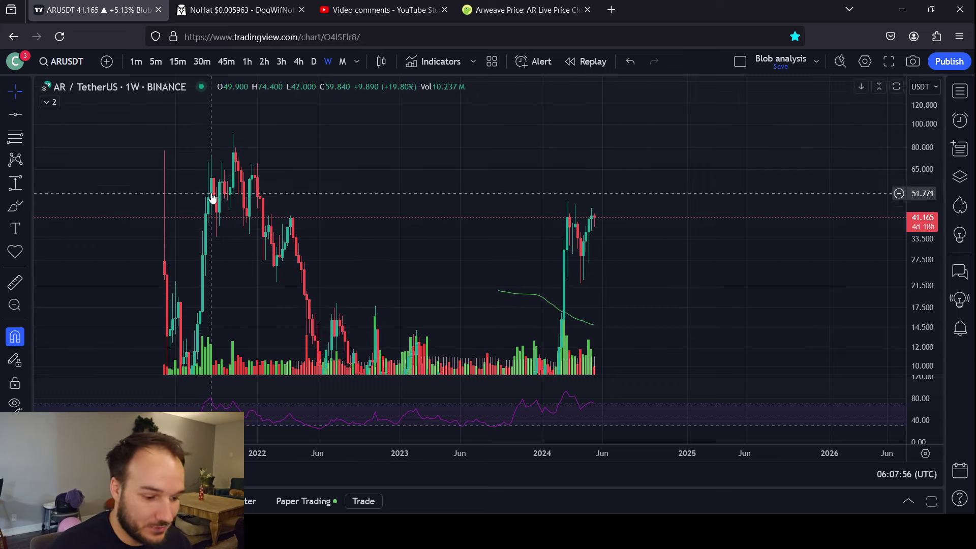
pyautogui.click(15, 114)
pyautogui.click(569, 220)
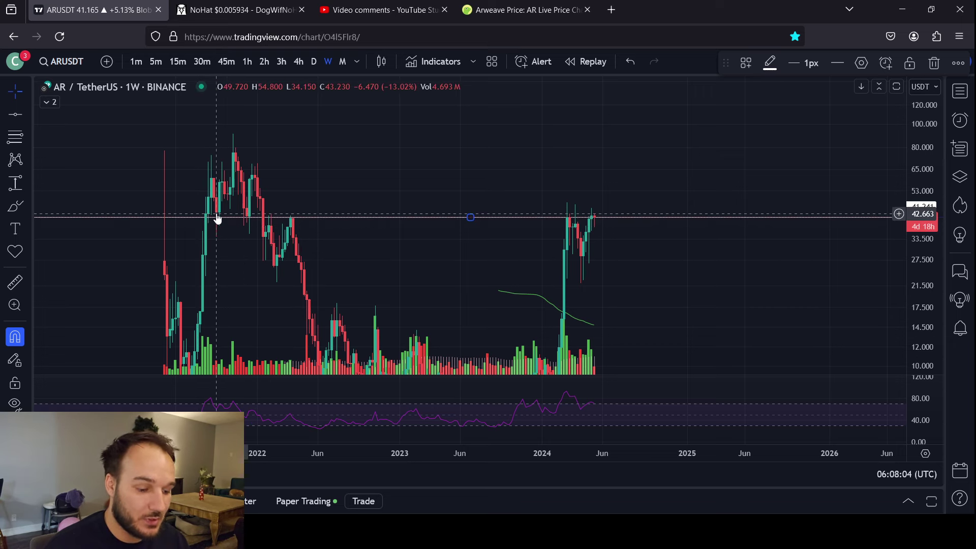
pyautogui.click(564, 254)
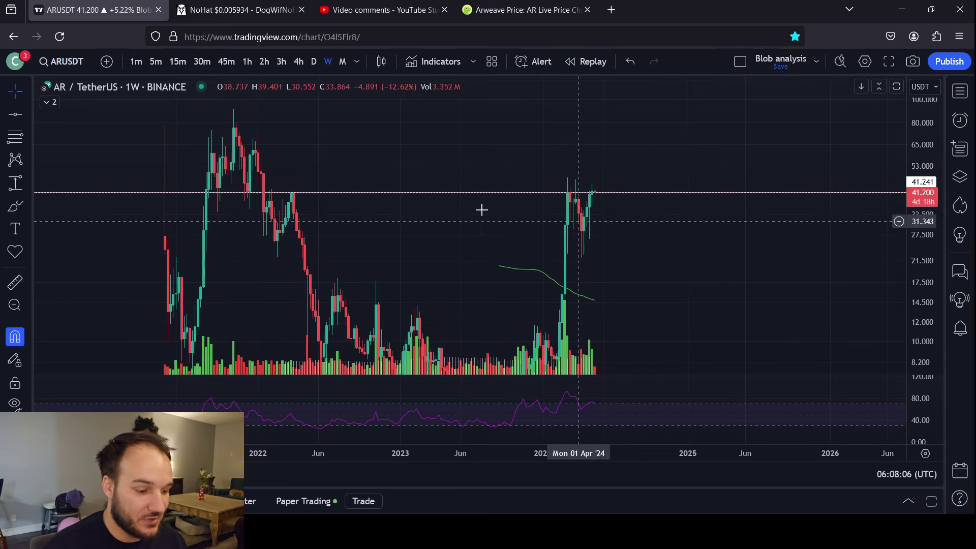
# Mark levels at 76.300 and 59.800, compress the scale to fit all history, then remove them.
pyautogui.click(15, 114)
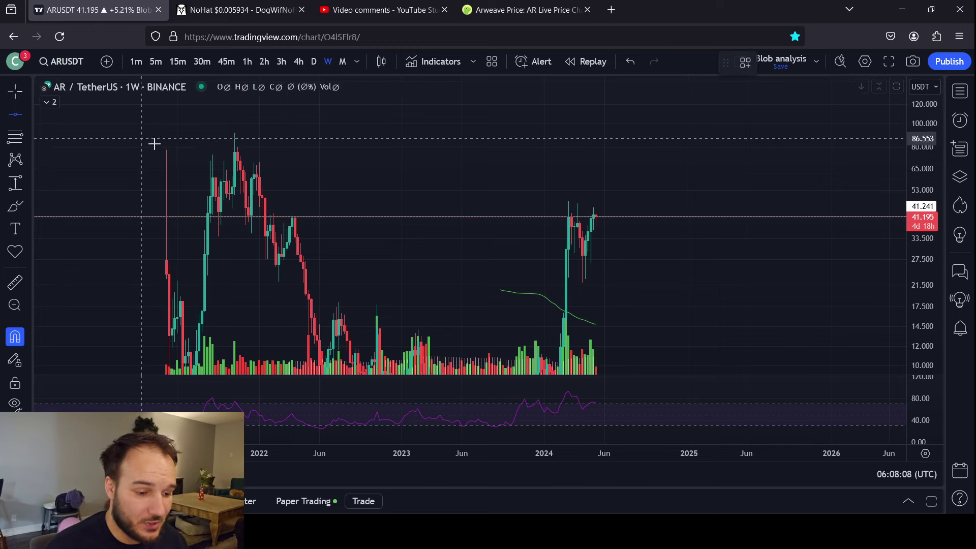
pyautogui.click(236, 152)
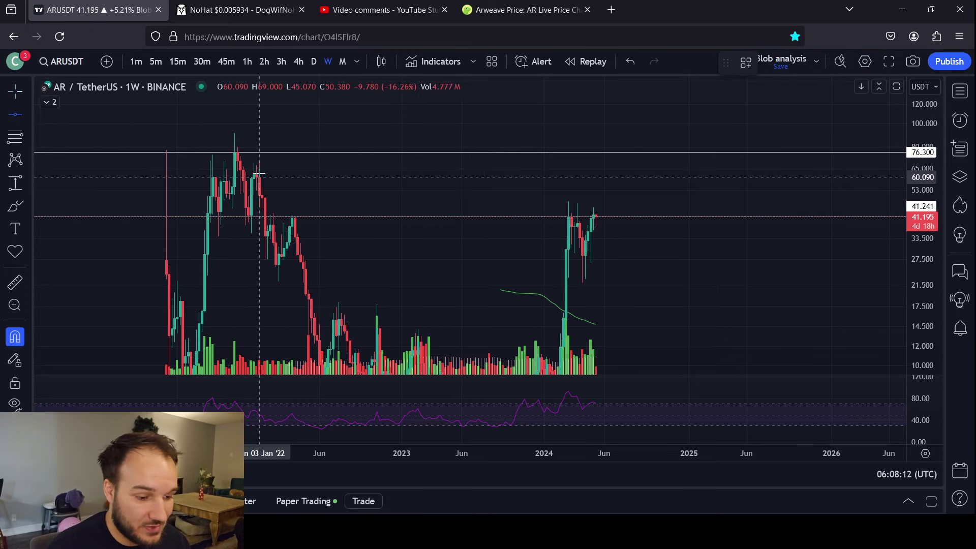
pyautogui.click(219, 178)
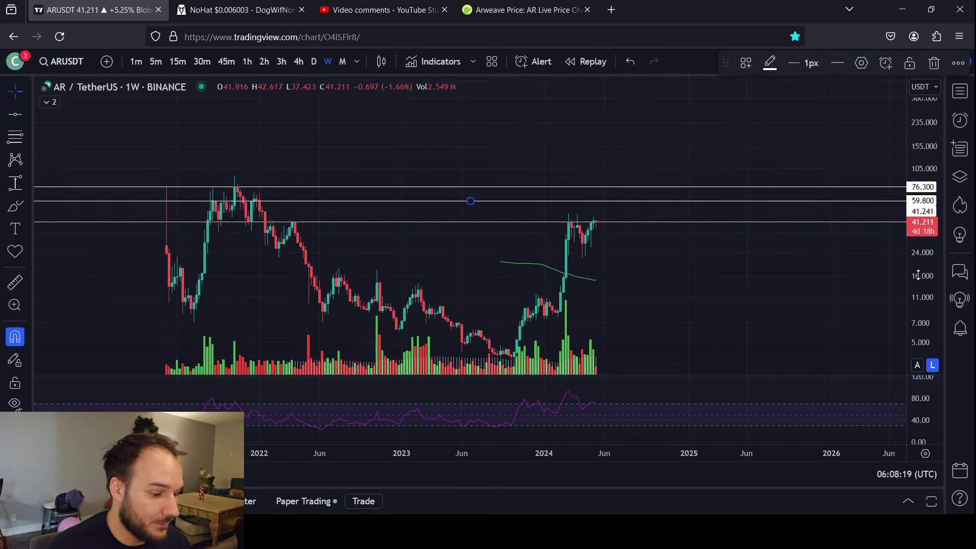
pyautogui.moveTo(922, 132); pyautogui.dragTo(676, 267)
pyautogui.moveTo(473, 279); pyautogui.dragTo(472, 241)
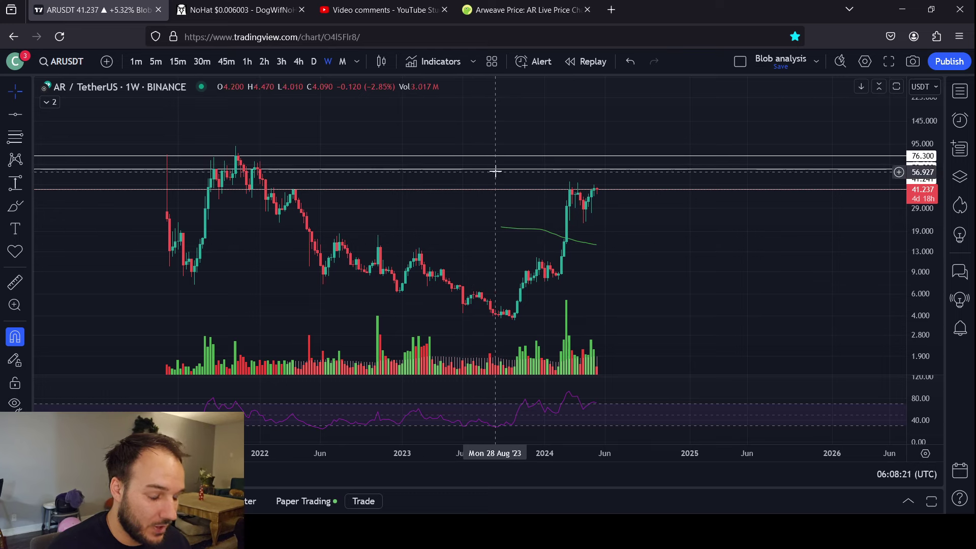
pyautogui.hotkey('ctrl', 'alt', 'h')
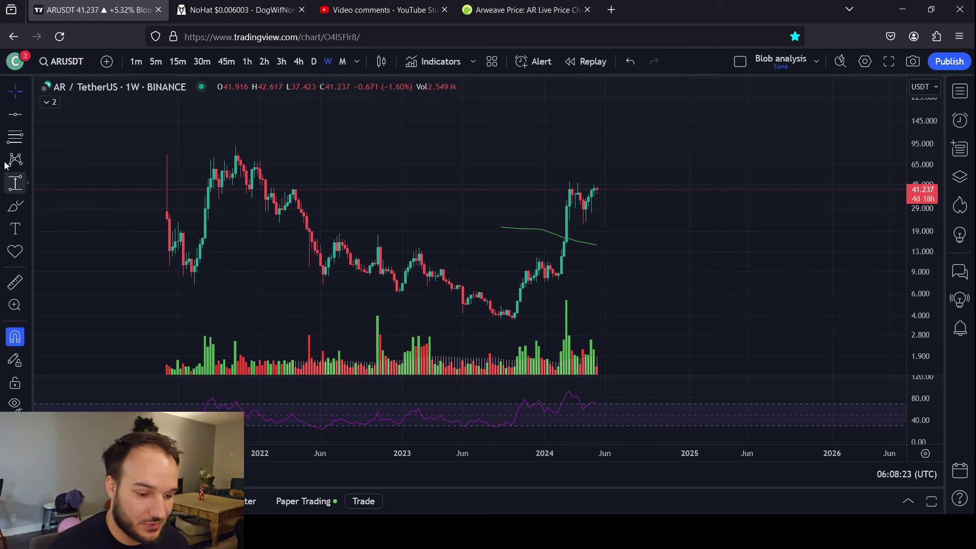
# Draw a Fib retracement from the 91.080 high to the 3.681 low, then brush-circle the 1.414 (343.803) level.
pyautogui.click(233, 146)
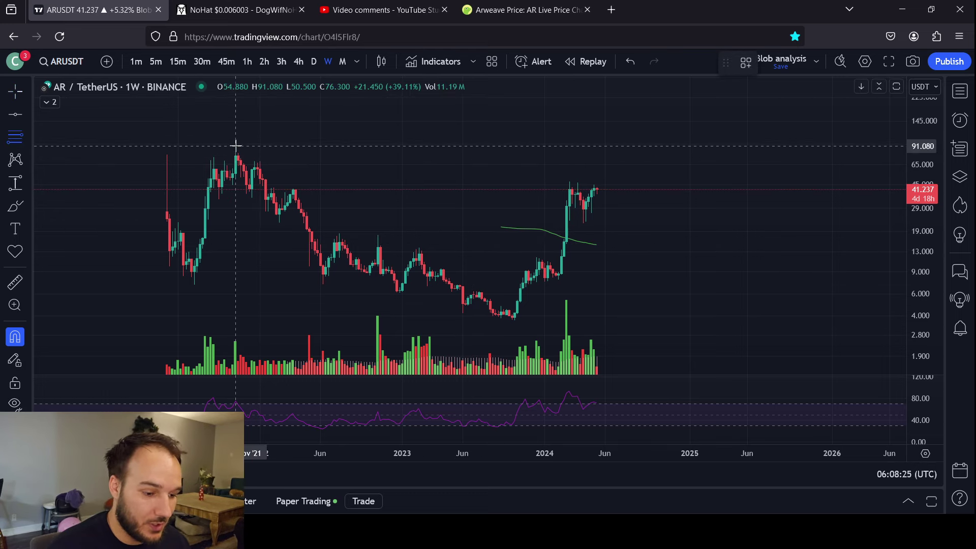
pyautogui.click(515, 343)
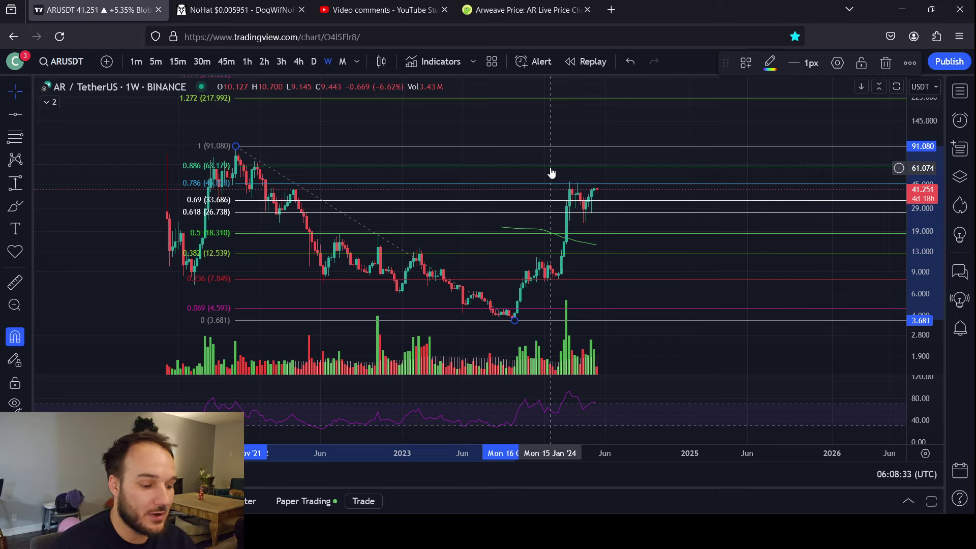
pyautogui.moveTo(560, 124); pyautogui.dragTo(533, 170)
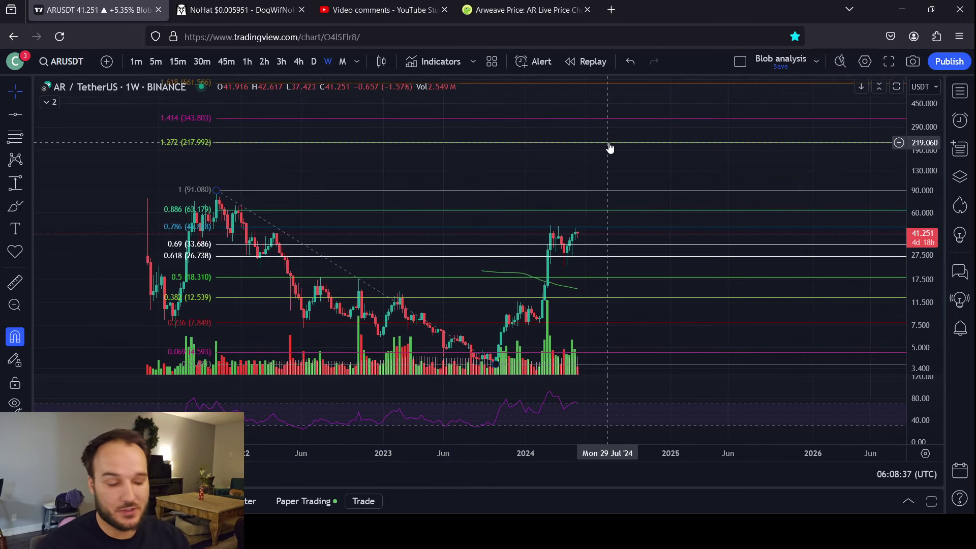
pyautogui.click(15, 206)
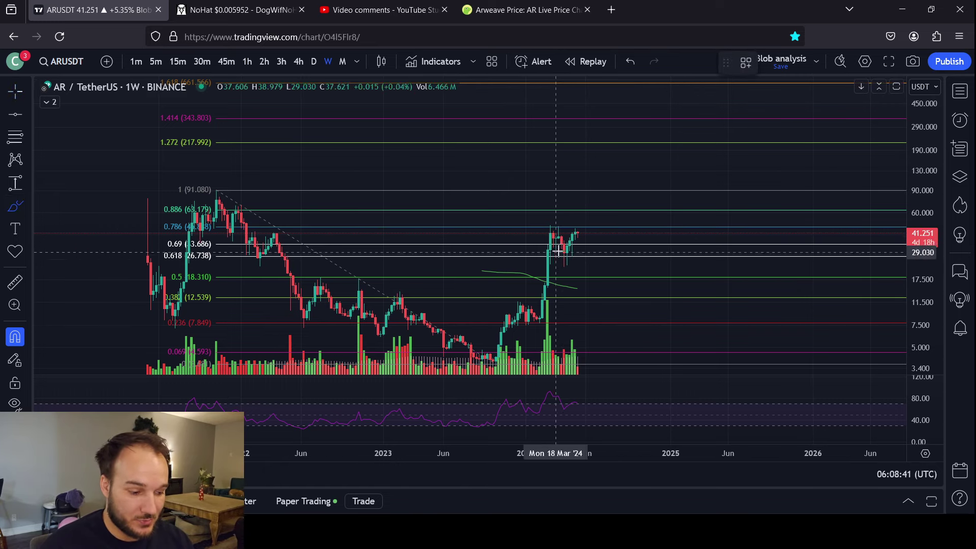
pyautogui.moveTo(655, 90)
pyautogui.mouseDown()
pyautogui.moveTo(601, 96)
pyautogui.moveTo(622, 134)
pyautogui.moveTo(671, 103)
pyautogui.moveTo(651, 88)
pyautogui.mouseUp()
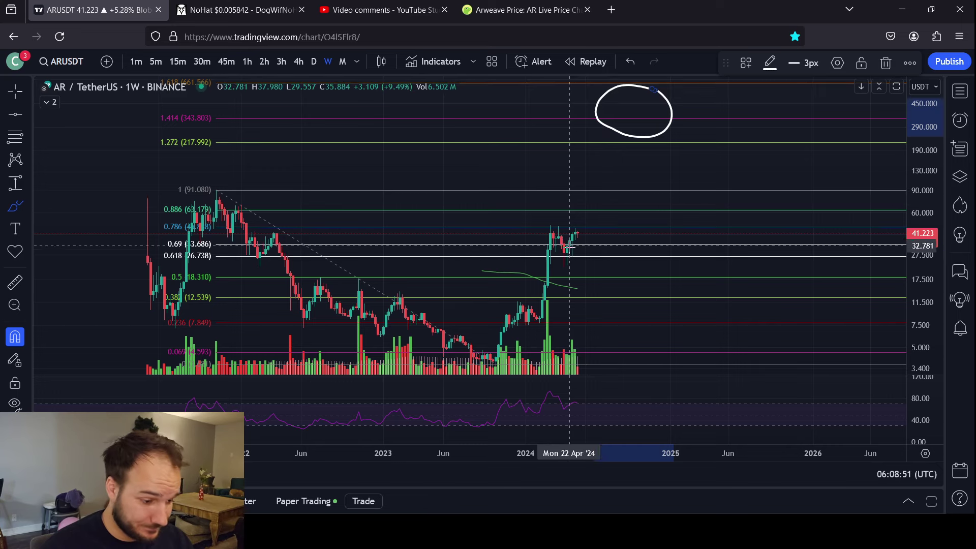
# Try rising and zig-zag brush price paths and a 62.522 horizontal level, removing each one.
pyautogui.moveTo(569, 249)
pyautogui.mouseDown()
pyautogui.moveTo(604, 144)
pyautogui.moveTo(624, 205)
pyautogui.mouseUp()
pyautogui.click(891, 64)
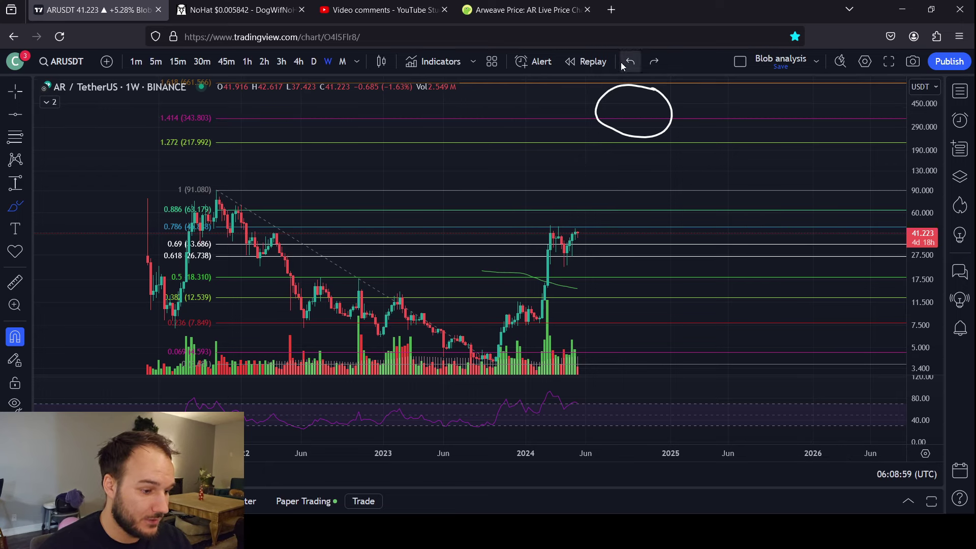
pyautogui.moveTo(571, 239)
pyautogui.mouseDown()
pyautogui.moveTo(591, 209)
pyautogui.moveTo(612, 239)
pyautogui.moveTo(632, 213)
pyautogui.moveTo(710, 192)
pyautogui.moveTo(725, 142)
pyautogui.mouseUp()
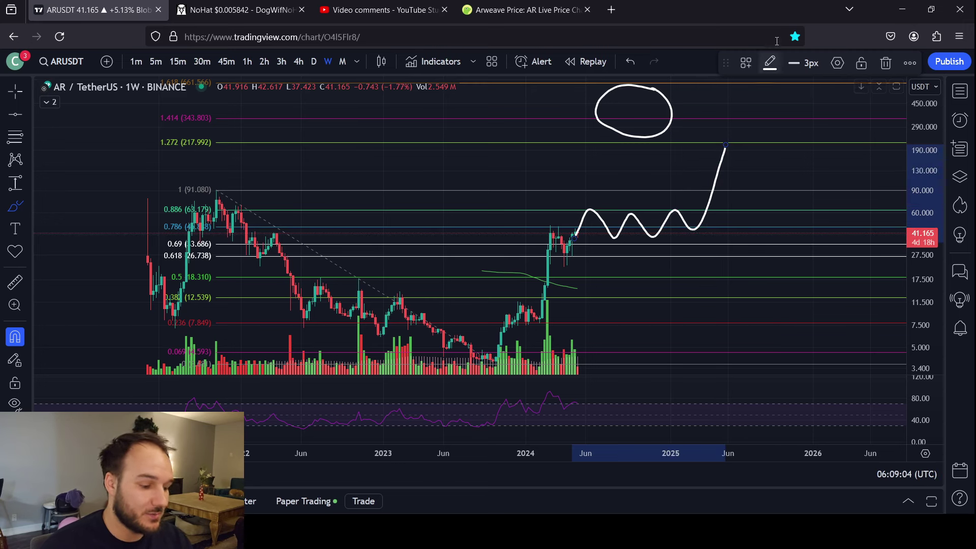
pyautogui.click(628, 62)
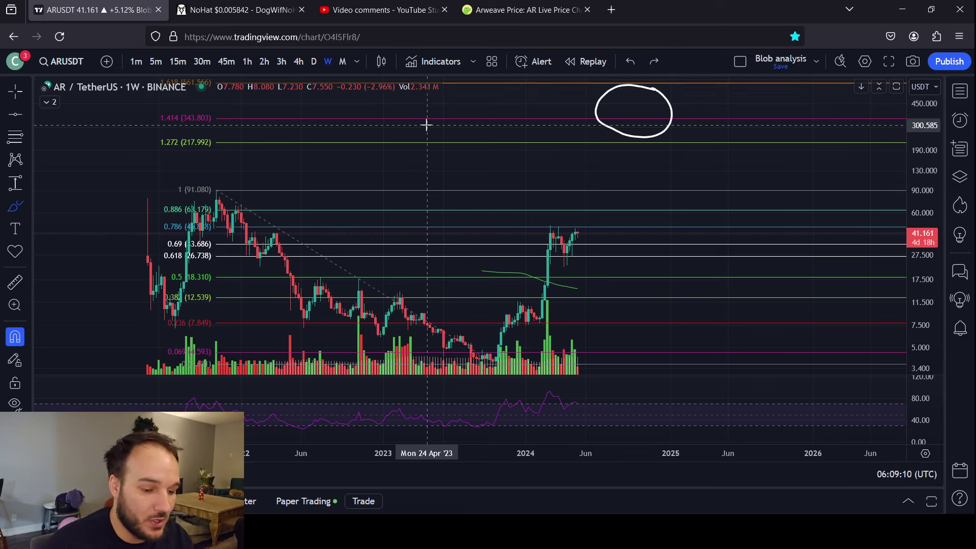
pyautogui.hotkey('alt', 'h')
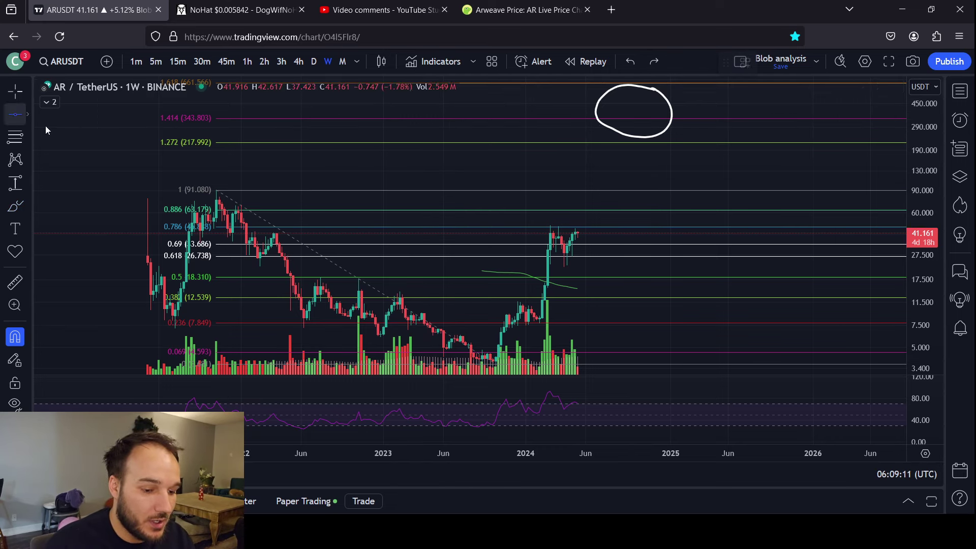
pyautogui.click(95, 210)
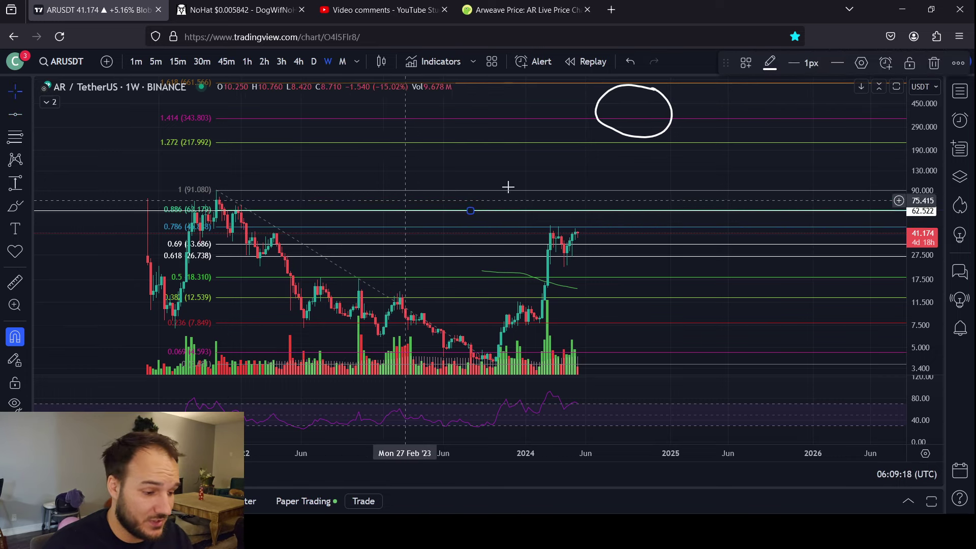
pyautogui.click(934, 63)
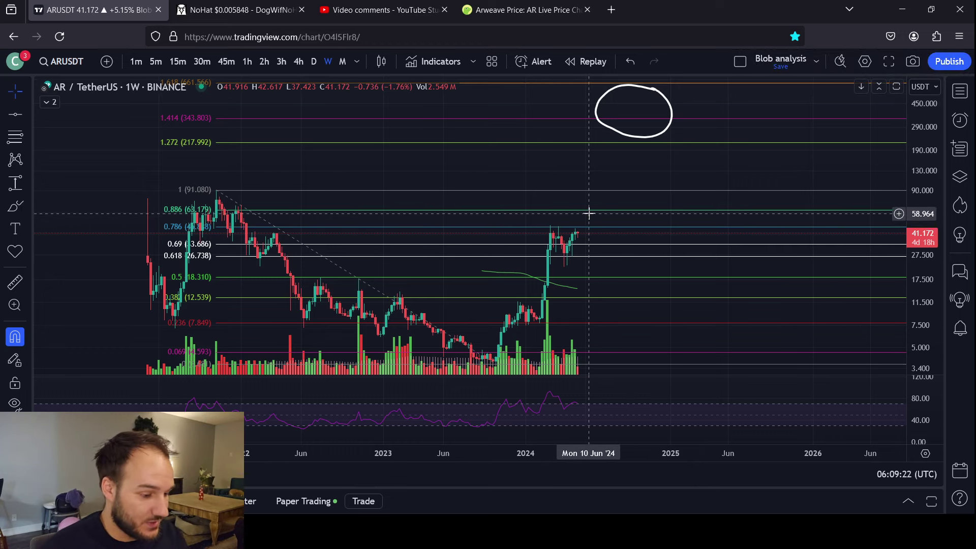
# Brush a second loop beside the circled 1.414 zone and reframe the chart to show both.
pyautogui.click(15, 205)
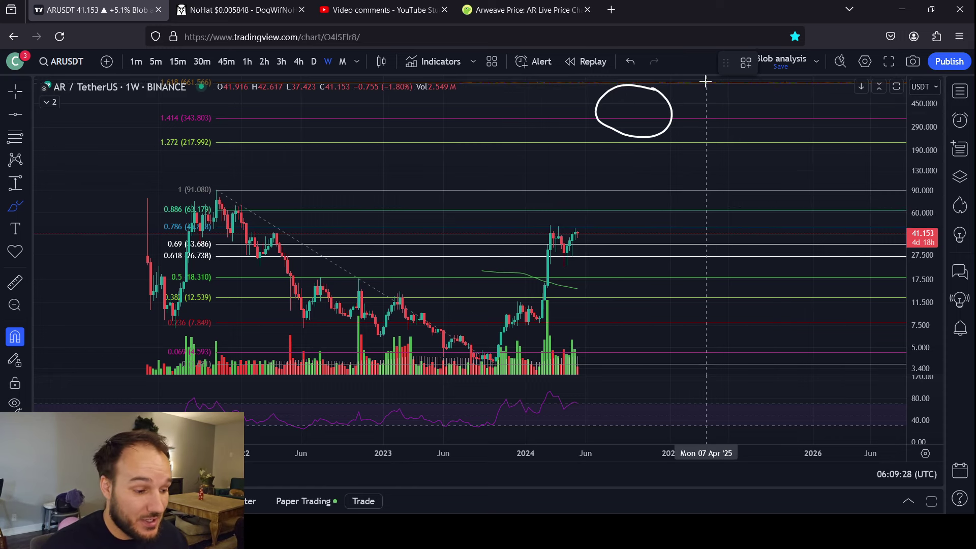
pyautogui.moveTo(707, 82)
pyautogui.mouseDown()
pyautogui.moveTo(680, 83)
pyautogui.moveTo(675, 135)
pyautogui.moveTo(720, 123)
pyautogui.mouseUp()
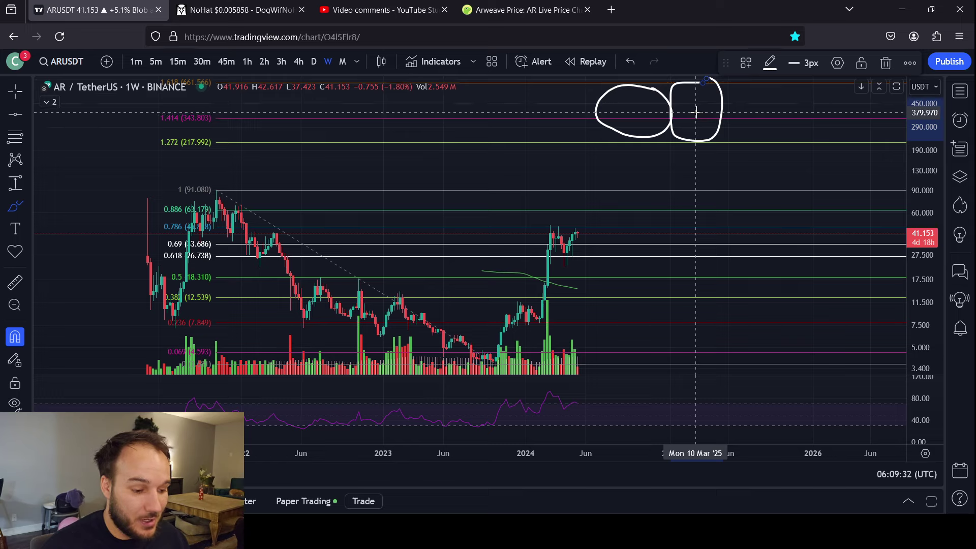
pyautogui.click(15, 91)
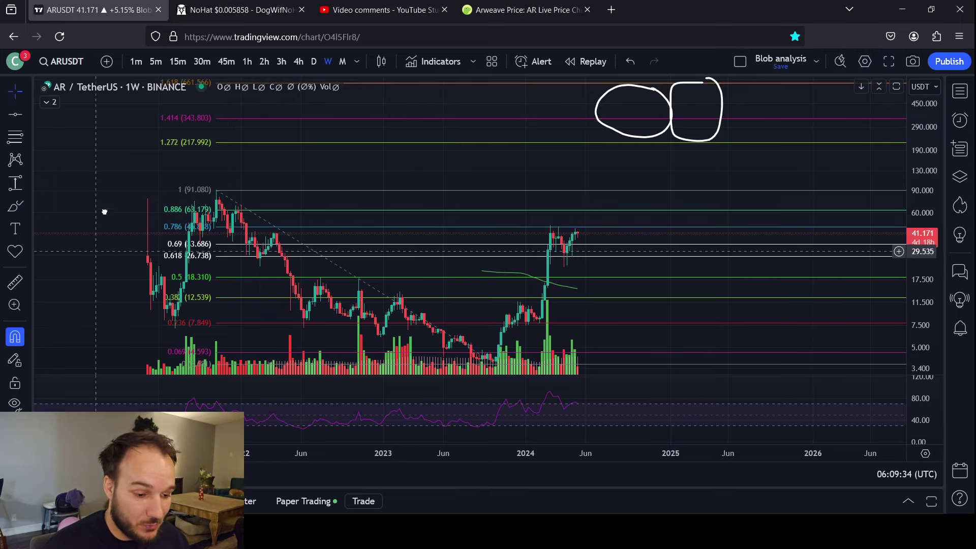
pyautogui.moveTo(104, 211); pyautogui.dragTo(120, 143)
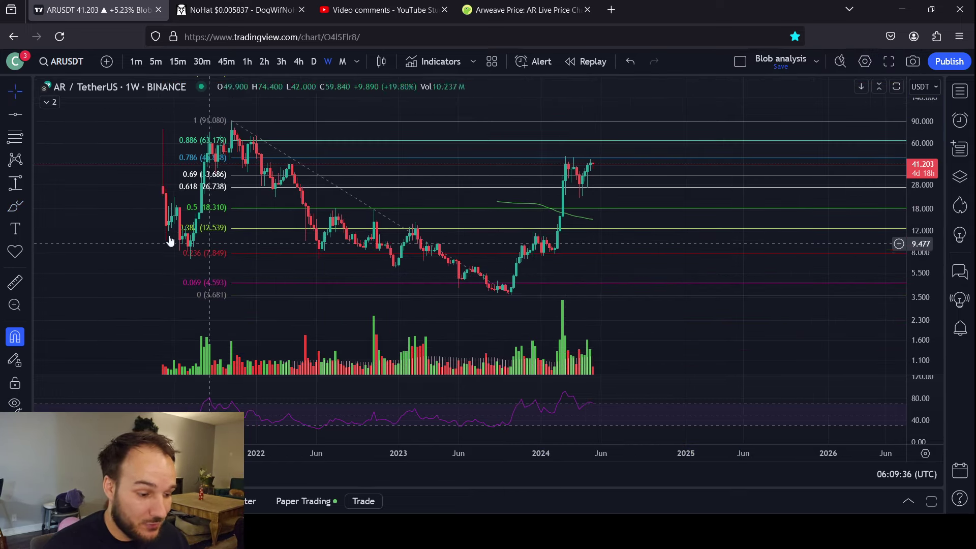
pyautogui.moveTo(116, 151); pyautogui.dragTo(109, 257)
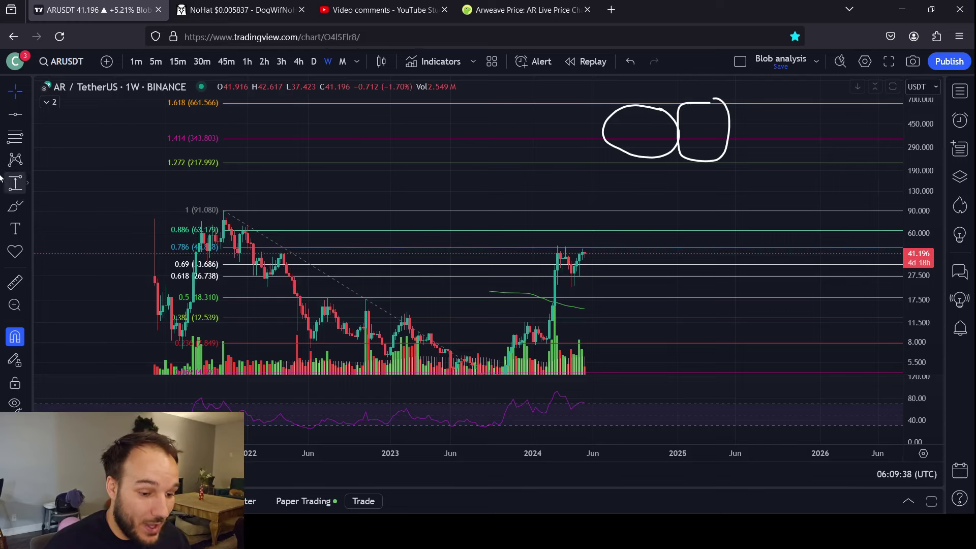
# Brush a short flat dash at the 0.886 (63.179) level, undoing a box around the level labels.
pyautogui.click(15, 209)
pyautogui.moveTo(642, 231); pyautogui.dragTo(599, 231)
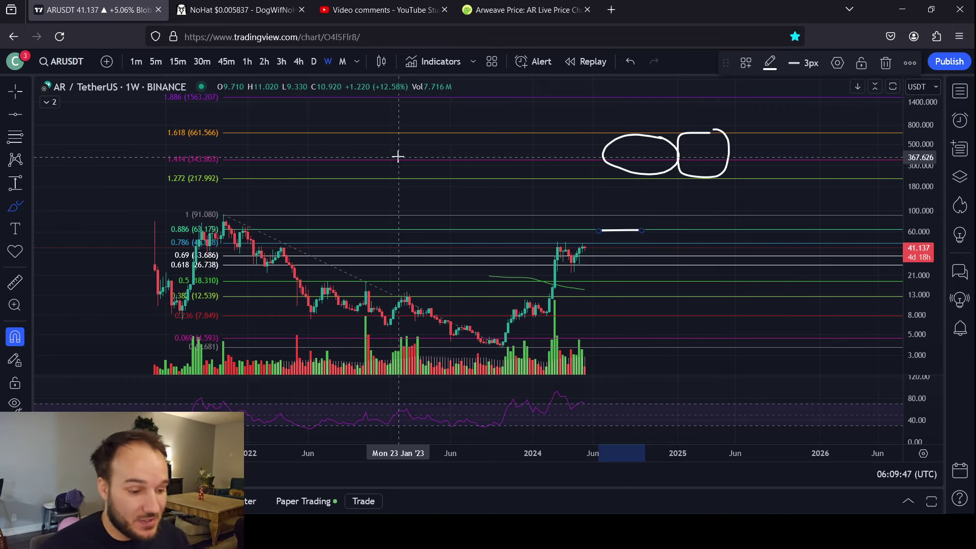
pyautogui.moveTo(227, 183)
pyautogui.mouseDown()
pyautogui.moveTo(136, 187)
pyautogui.moveTo(144, 120)
pyautogui.moveTo(231, 120)
pyautogui.moveTo(227, 183)
pyautogui.mouseUp()
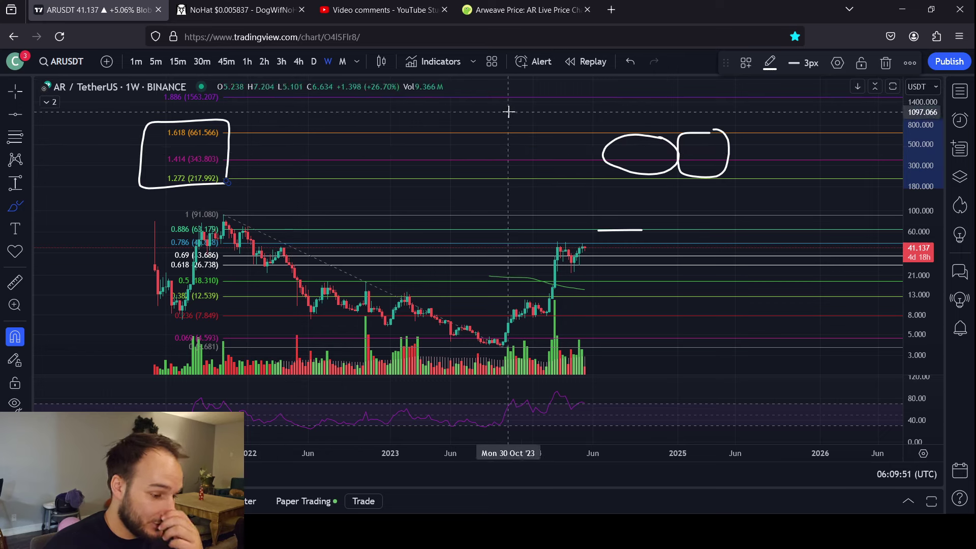
pyautogui.click(631, 62)
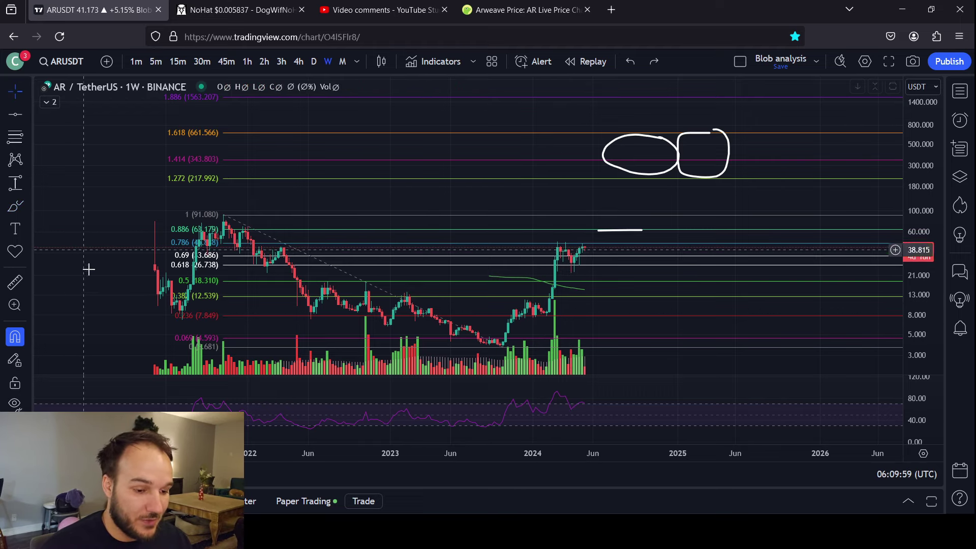
# Sketch an upward projection stroke, move it to the latest candles, then delete it.
pyautogui.moveTo(89, 269); pyautogui.dragTo(102, 170)
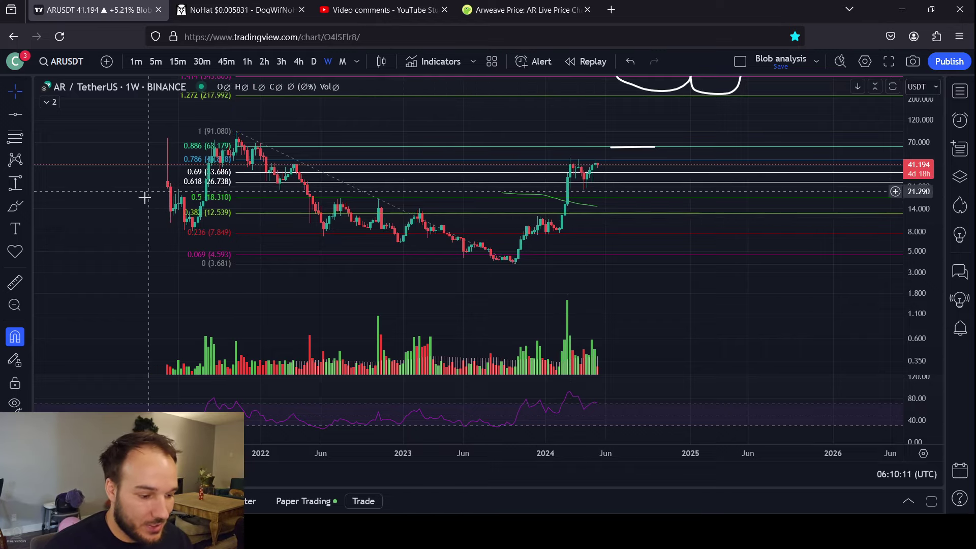
pyautogui.moveTo(144, 196); pyautogui.dragTo(134, 254)
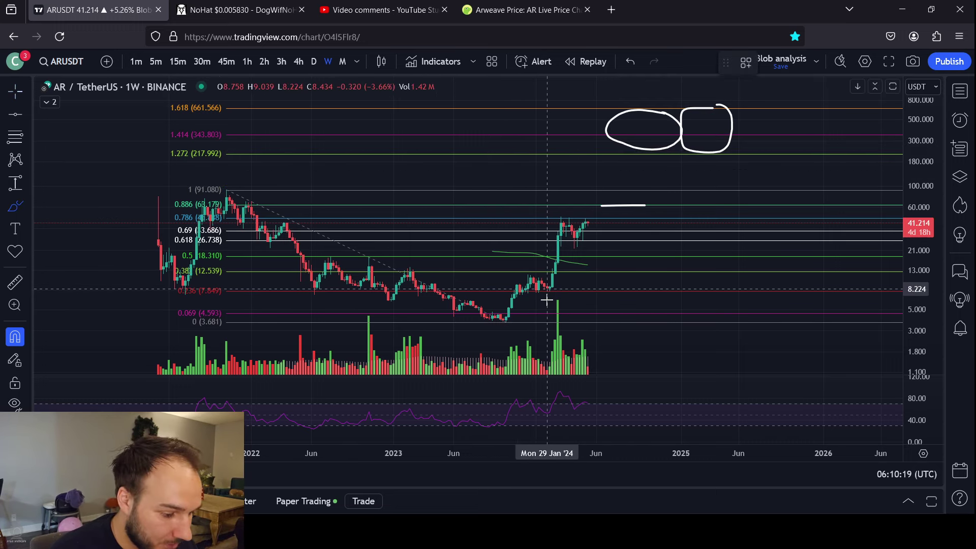
pyautogui.moveTo(549, 292); pyautogui.dragTo(555, 275)
pyautogui.moveTo(553, 237); pyautogui.dragTo(560, 218)
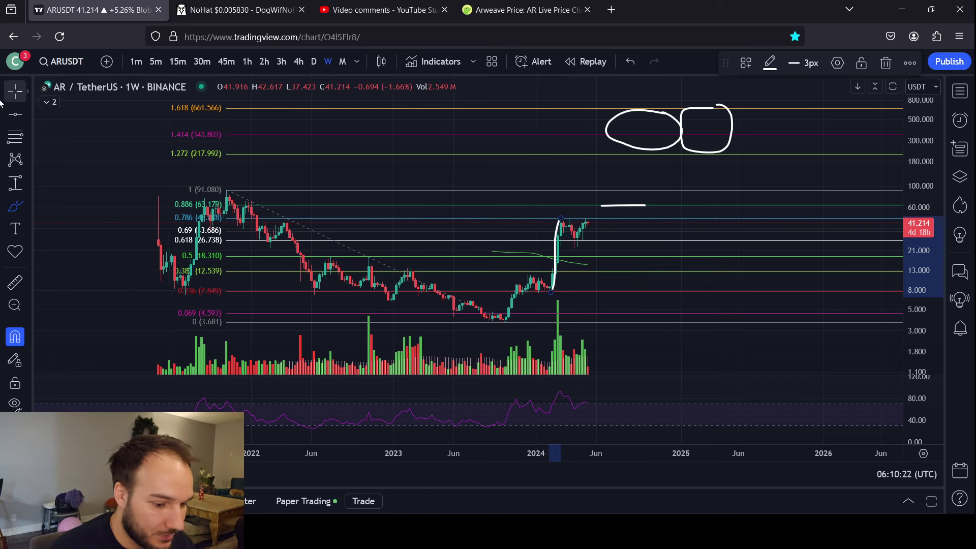
pyautogui.click(553, 249)
pyautogui.moveTo(555, 254)
pyautogui.mouseDown()
pyautogui.moveTo(583, 221)
pyautogui.moveTo(589, 183)
pyautogui.mouseUp()
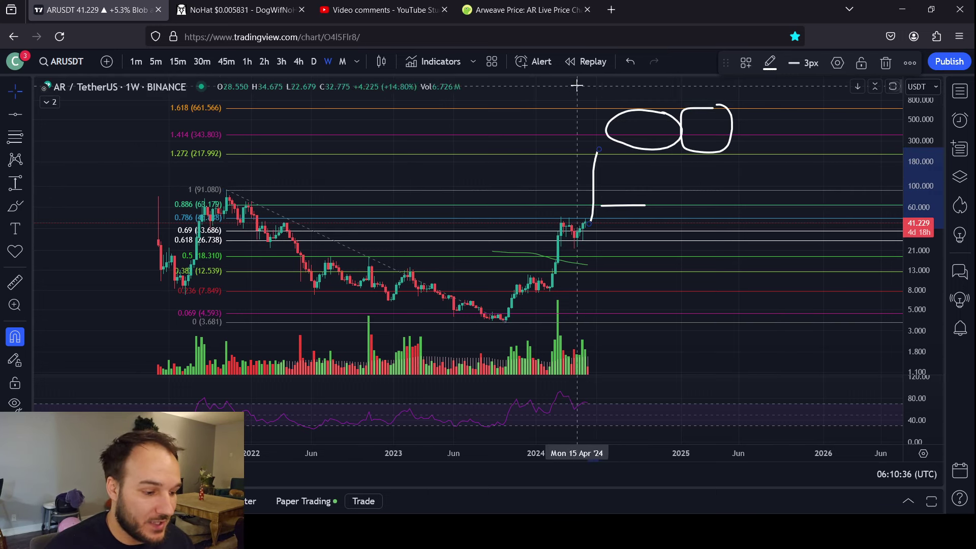
pyautogui.click(883, 66)
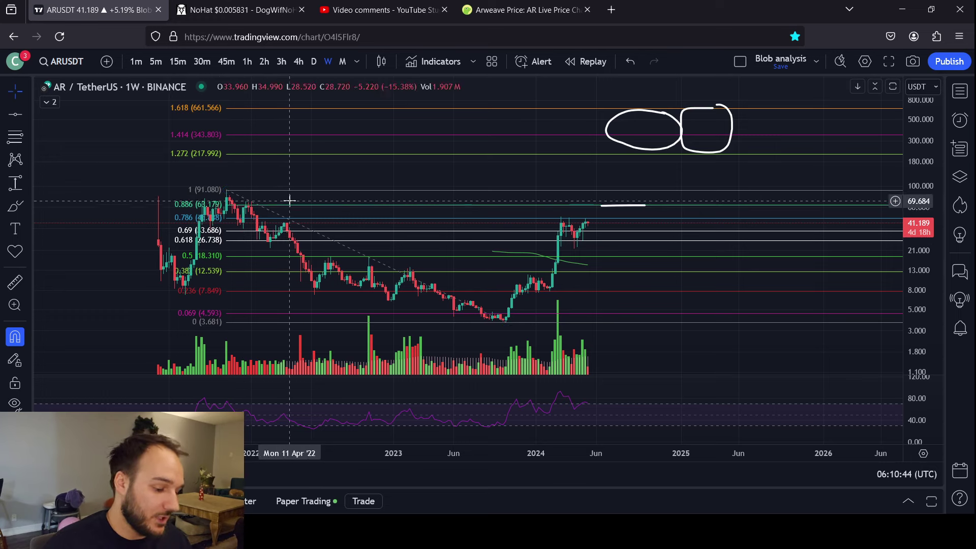
# Remove all drawings, switch to daily candles and maximize the RSI pane.
pyautogui.hotkey('ctrl', 'alt', 'h')
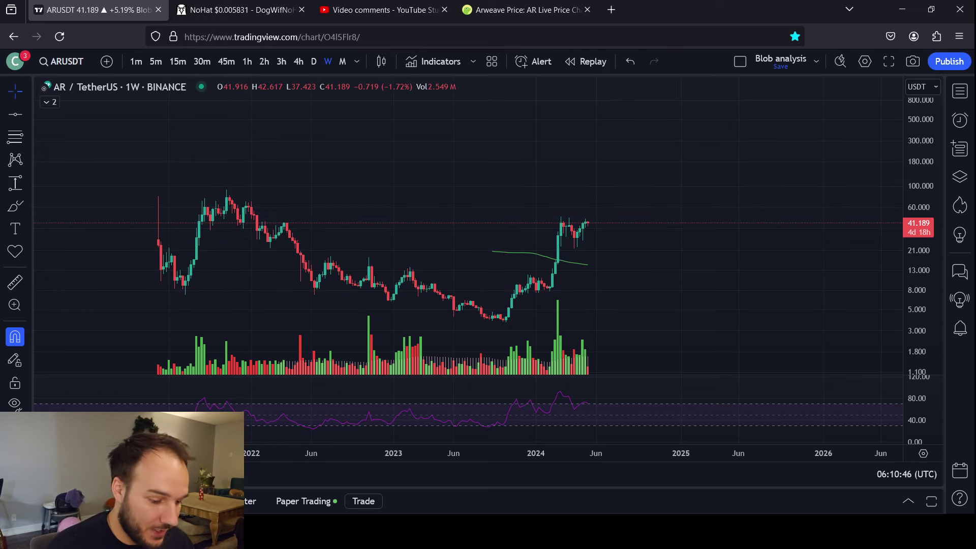
pyautogui.click(313, 61)
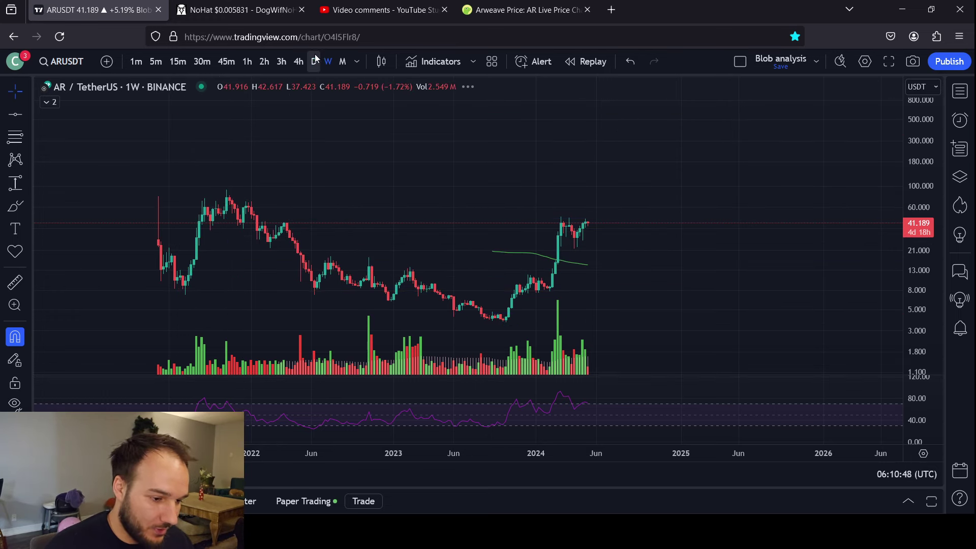
pyautogui.doubleClick(592, 386)
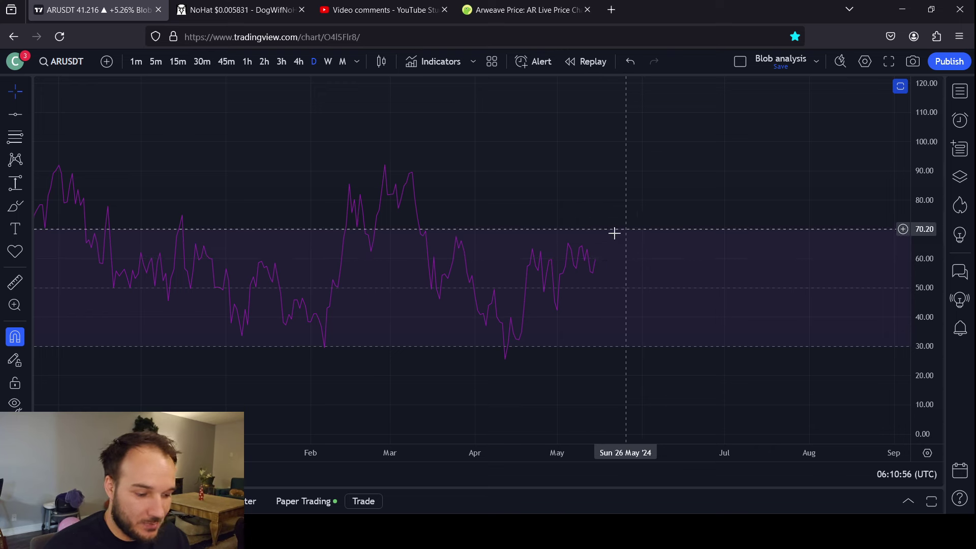
# Brush an RSI rise above 70 into a double top, then delete that sketch.
pyautogui.click(12, 204)
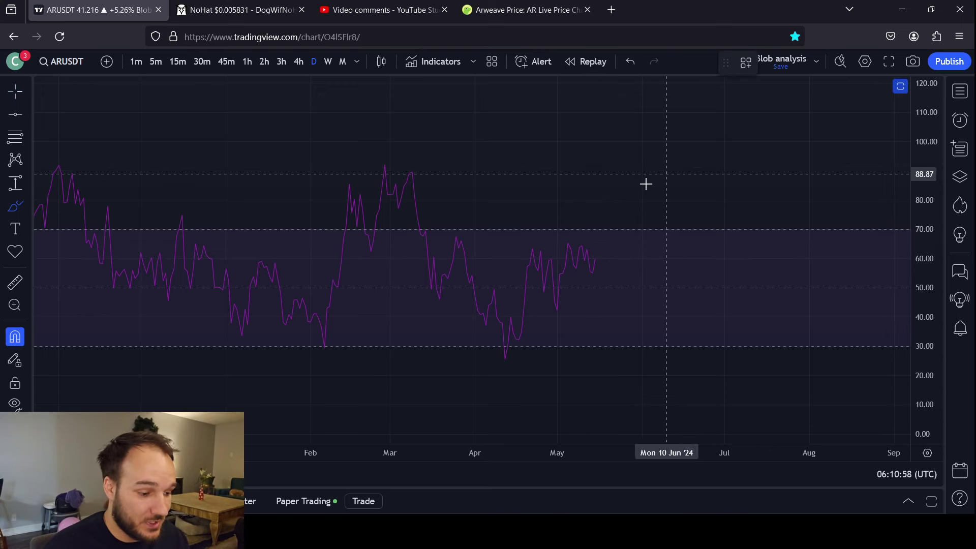
pyautogui.moveTo(563, 276)
pyautogui.mouseDown()
pyautogui.moveTo(595, 258)
pyautogui.moveTo(646, 179)
pyautogui.mouseUp()
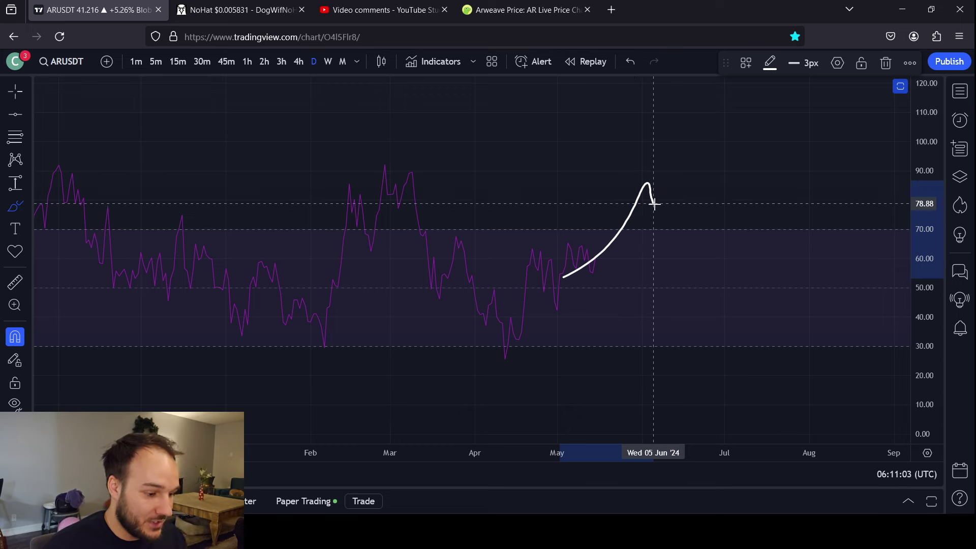
pyautogui.moveTo(669, 230)
pyautogui.mouseDown()
pyautogui.moveTo(699, 191)
pyautogui.moveTo(729, 214)
pyautogui.moveTo(746, 185)
pyautogui.mouseUp()
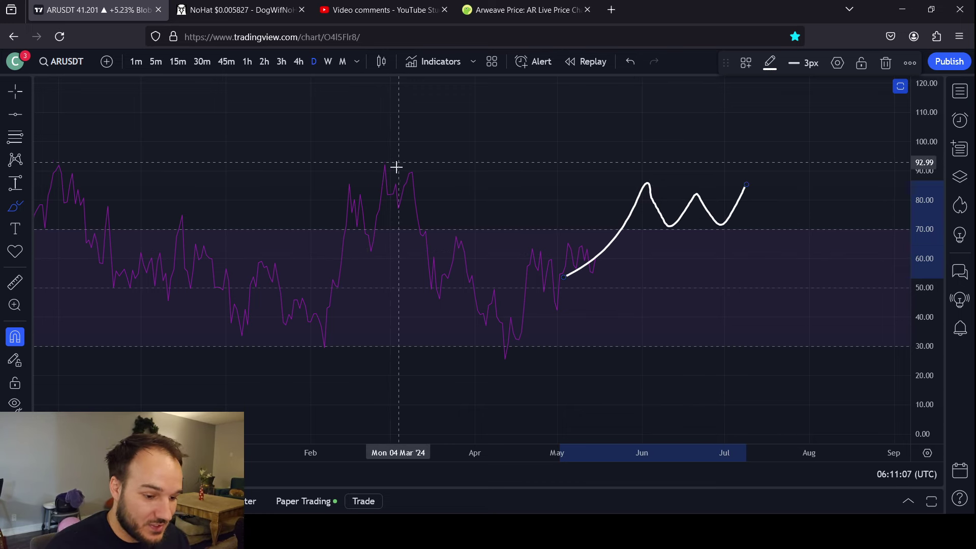
pyautogui.click(15, 90)
pyautogui.moveTo(119, 192); pyautogui.dragTo(283, 189)
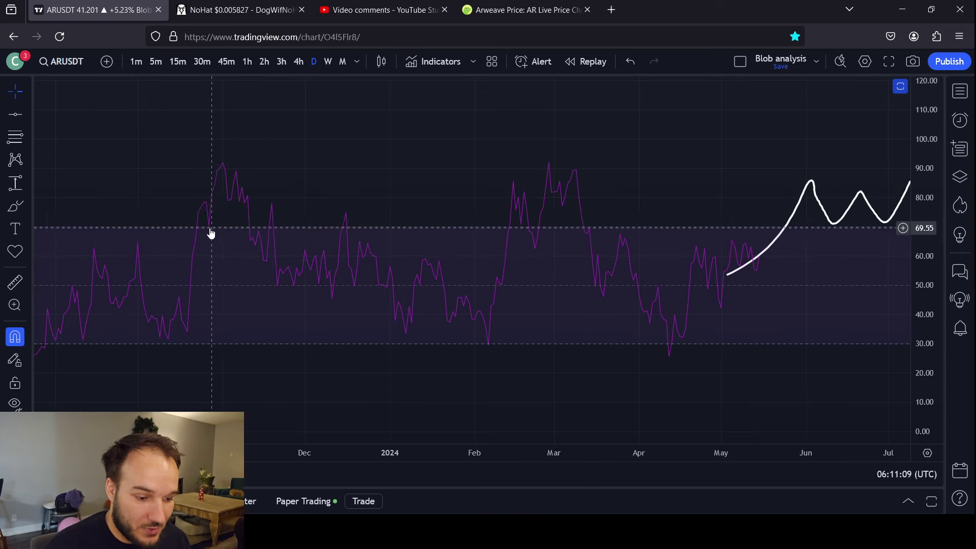
pyautogui.moveTo(456, 216); pyautogui.dragTo(283, 189)
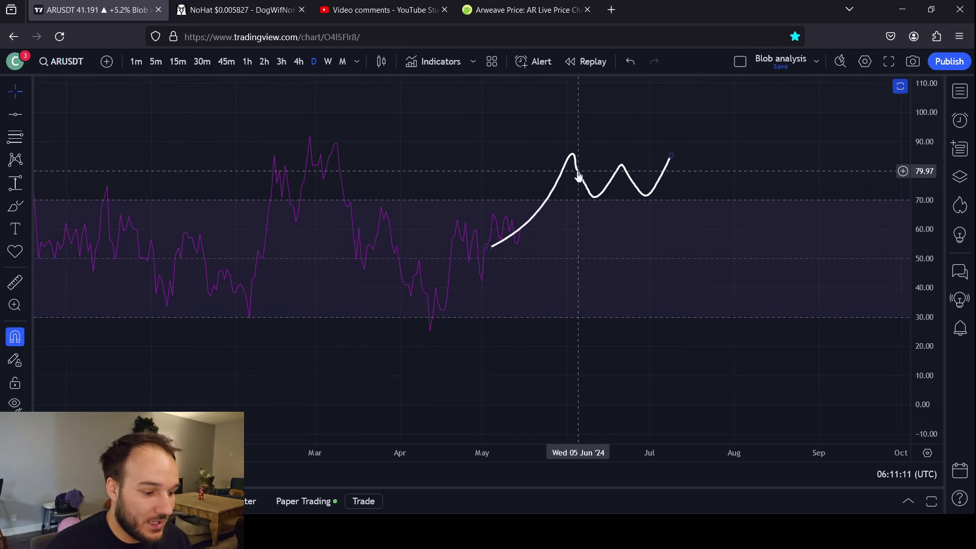
pyautogui.press('Delete')
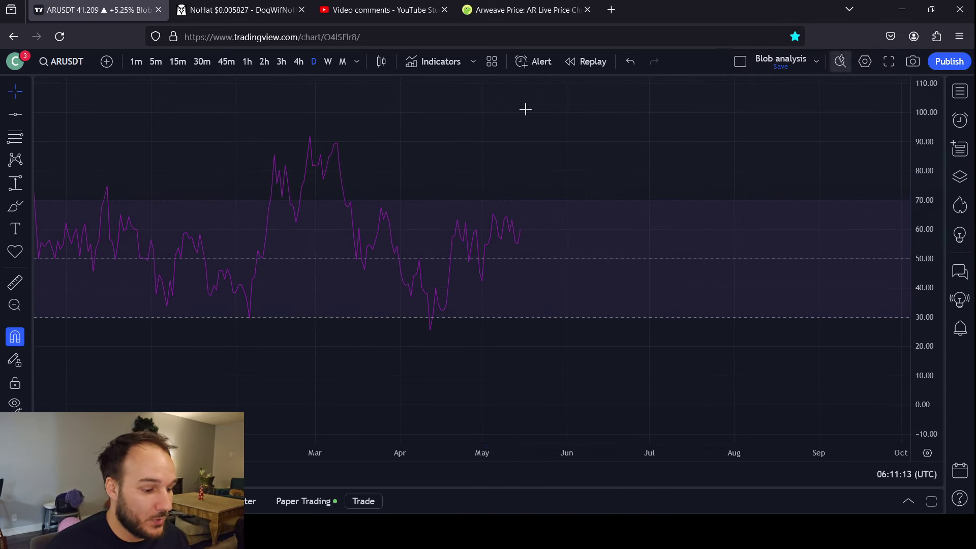
# Sketch the RSI falling from 80 with marks near 60 and 38, plus an oval below 30.
pyautogui.moveTo(558, 172)
pyautogui.mouseDown()
pyautogui.moveTo(614, 220)
pyautogui.moveTo(639, 259)
pyautogui.moveTo(676, 227)
pyautogui.moveTo(665, 173)
pyautogui.mouseUp()
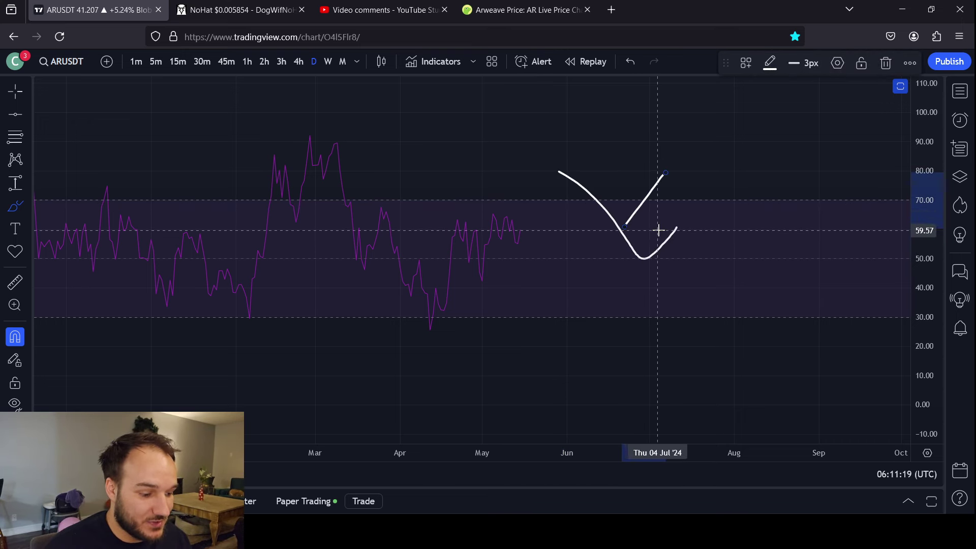
pyautogui.moveTo(655, 231); pyautogui.dragTo(589, 228)
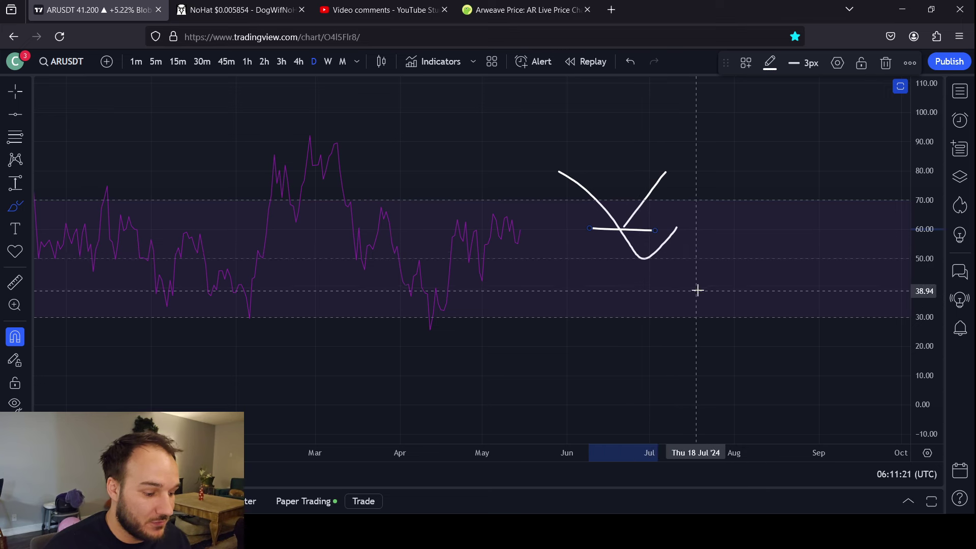
pyautogui.moveTo(699, 288); pyautogui.dragTo(637, 287)
pyautogui.moveTo(630, 254)
pyautogui.mouseDown()
pyautogui.moveTo(657, 276)
pyautogui.moveTo(718, 192)
pyautogui.mouseUp()
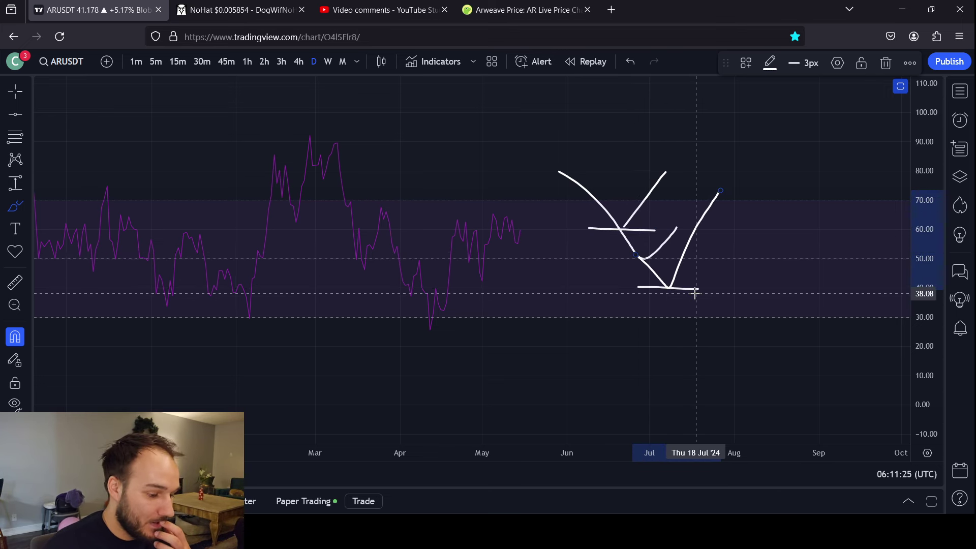
pyautogui.moveTo(742, 325)
pyautogui.mouseDown()
pyautogui.moveTo(701, 333)
pyautogui.moveTo(746, 326)
pyautogui.mouseUp()
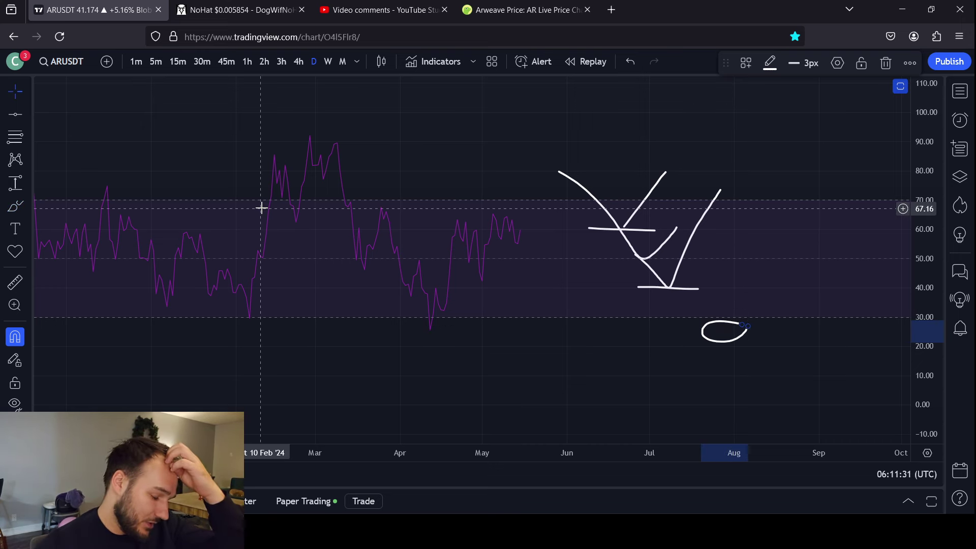
# Restore the normal-sized RSI pane below price and volume, and auto-fit the price scale with Alt+R.
pyautogui.doubleClick(401, 157)
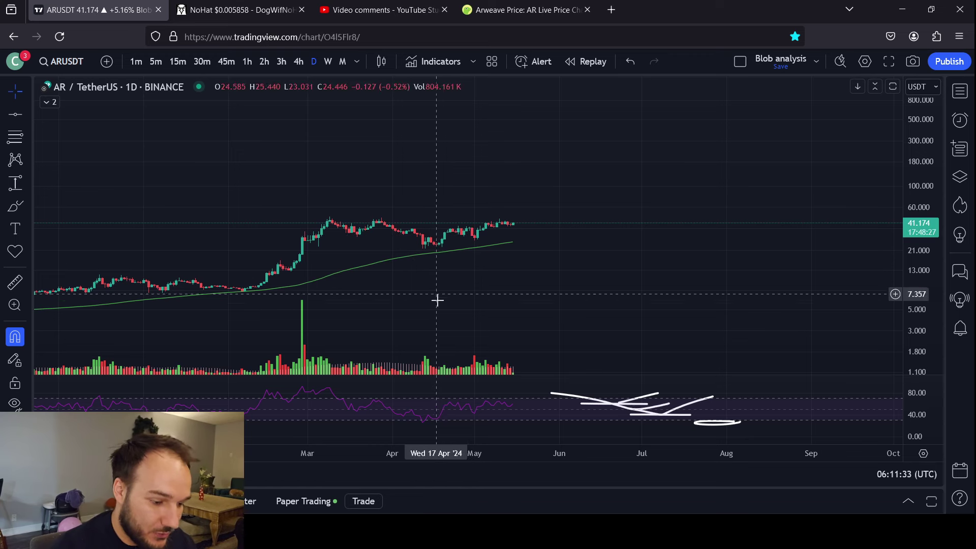
pyautogui.doubleClick(428, 406)
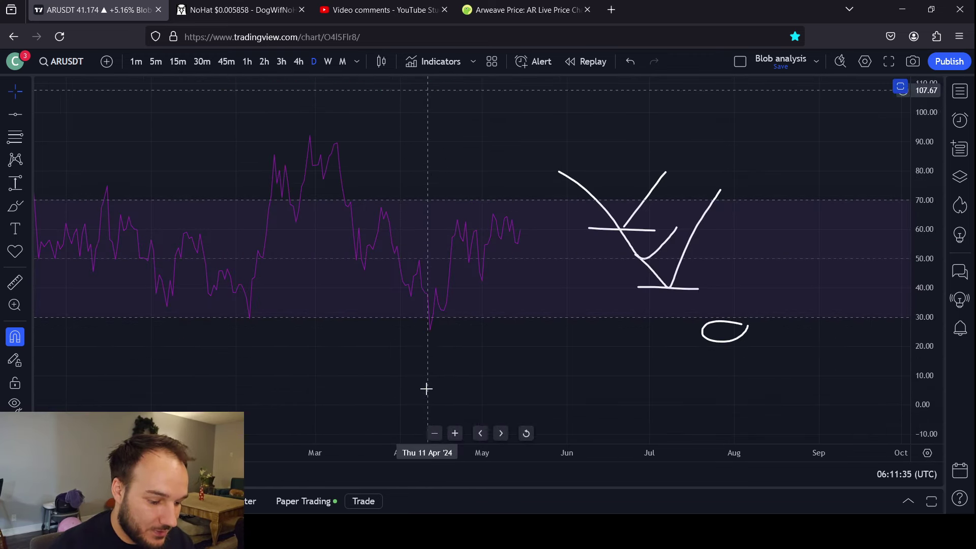
pyautogui.doubleClick(437, 202)
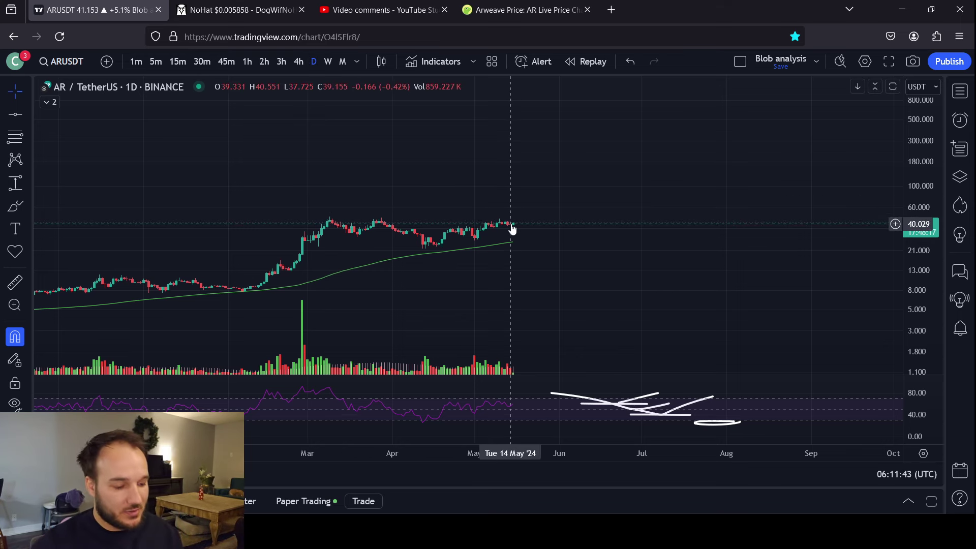
pyautogui.hotkey('alt', 'r')
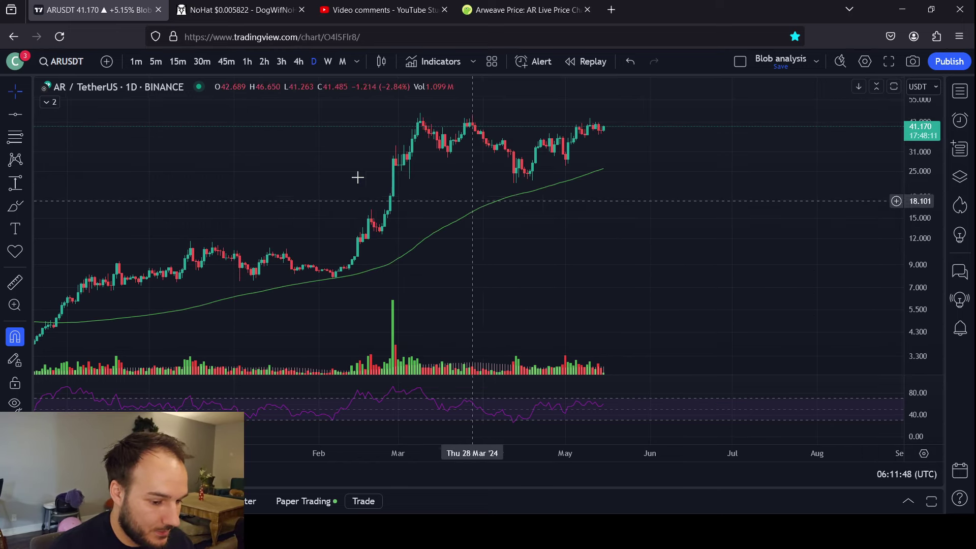
# Switch to 4-hour candles and stretch the price scale to view them fully.
pyautogui.moveTo(549, 227); pyautogui.dragTo(491, 254)
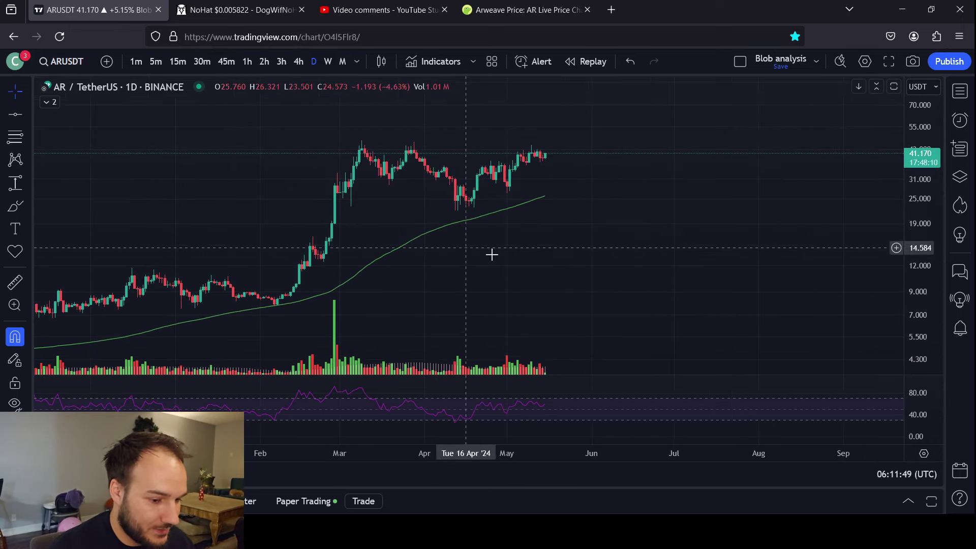
pyautogui.click(298, 61)
pyautogui.moveTo(917, 304); pyautogui.dragTo(917, 264)
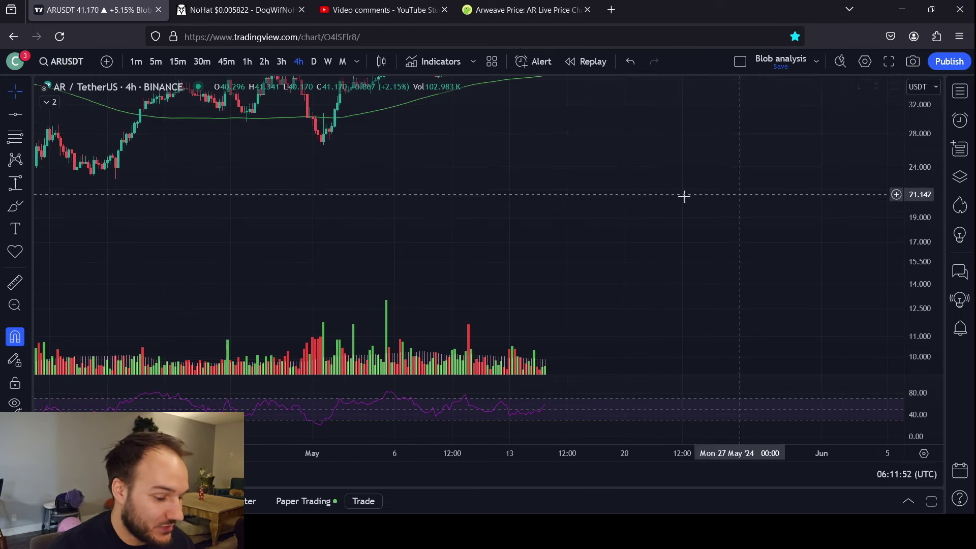
pyautogui.moveTo(682, 196); pyautogui.dragTo(616, 249)
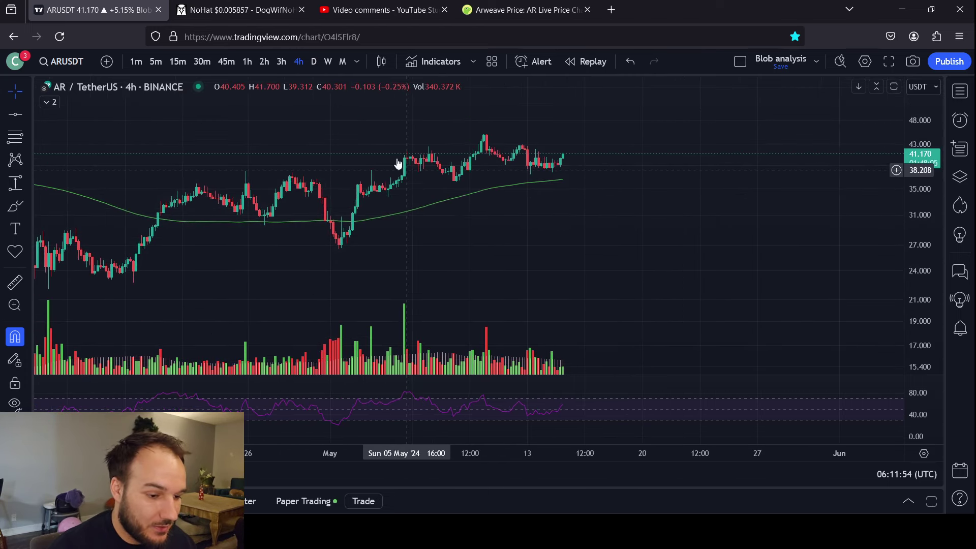
# Return to weekly candles and compress the price scale to fit the whole history.
pyautogui.click(328, 62)
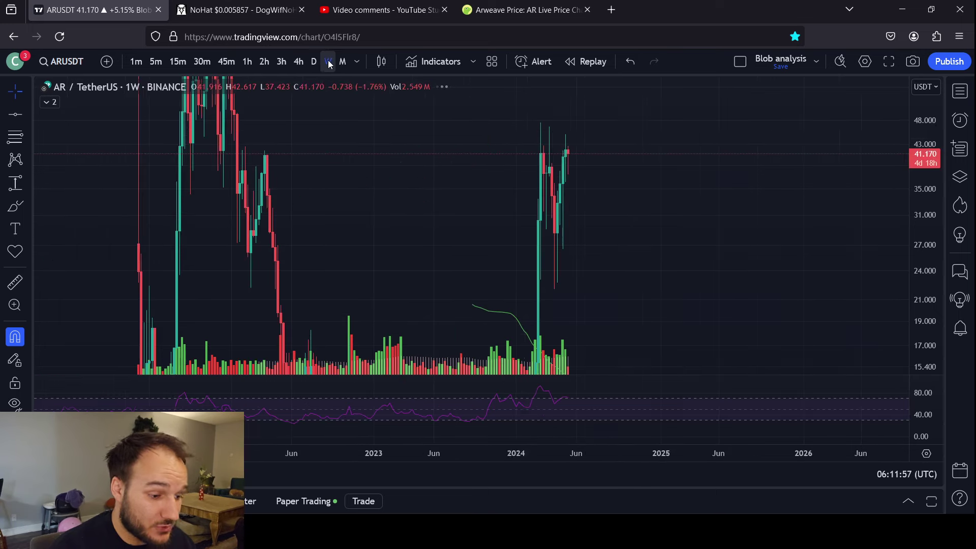
pyautogui.moveTo(923, 284); pyautogui.dragTo(924, 327)
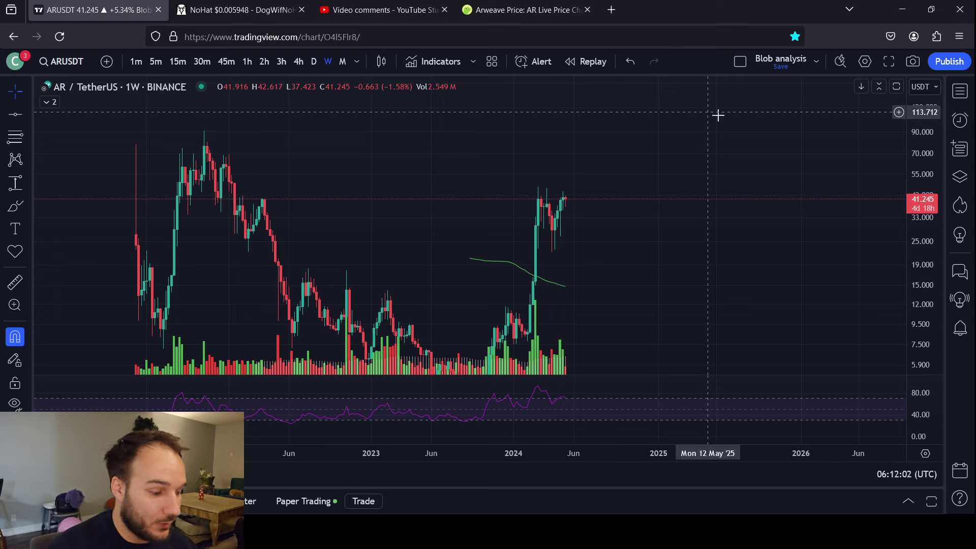
pyautogui.moveTo(924, 127); pyautogui.dragTo(923, 168)
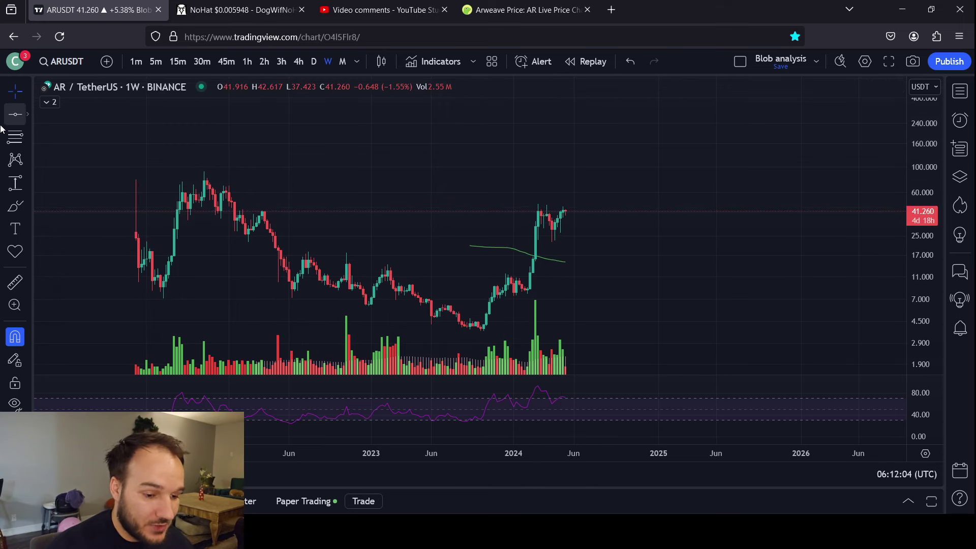
pyautogui.click(12, 140)
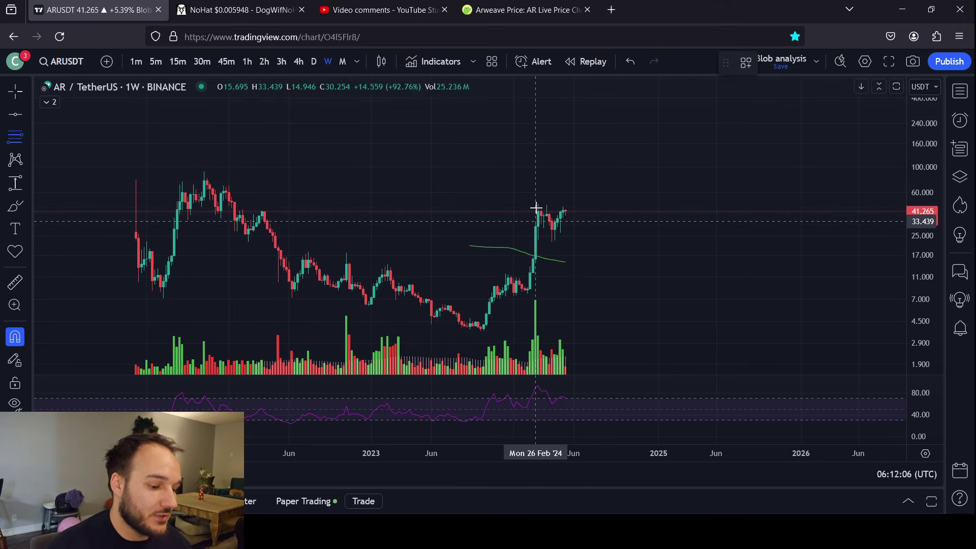
# Place a Fib retracement from the 22.000 low up to a 47.518 top anchor.
pyautogui.click(551, 241)
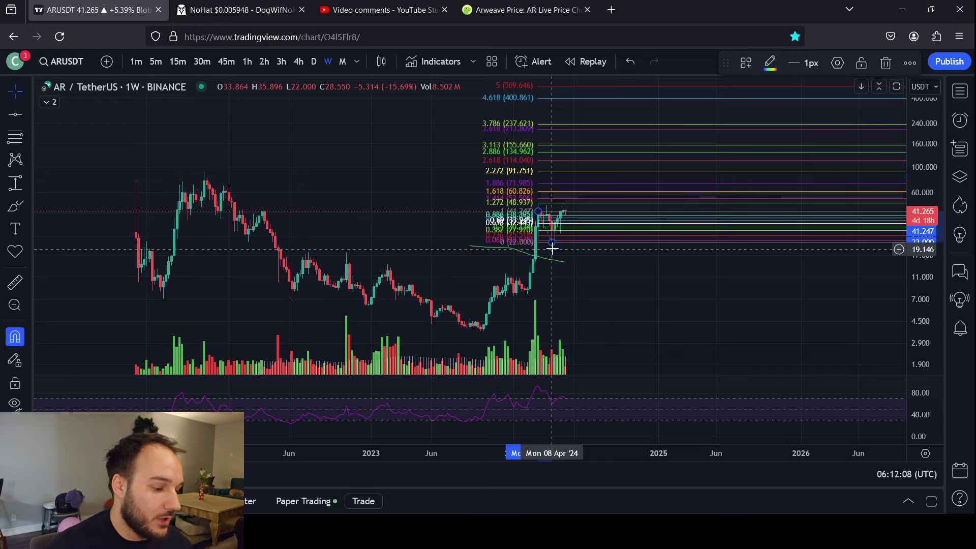
pyautogui.moveTo(539, 212); pyautogui.dragTo(539, 203)
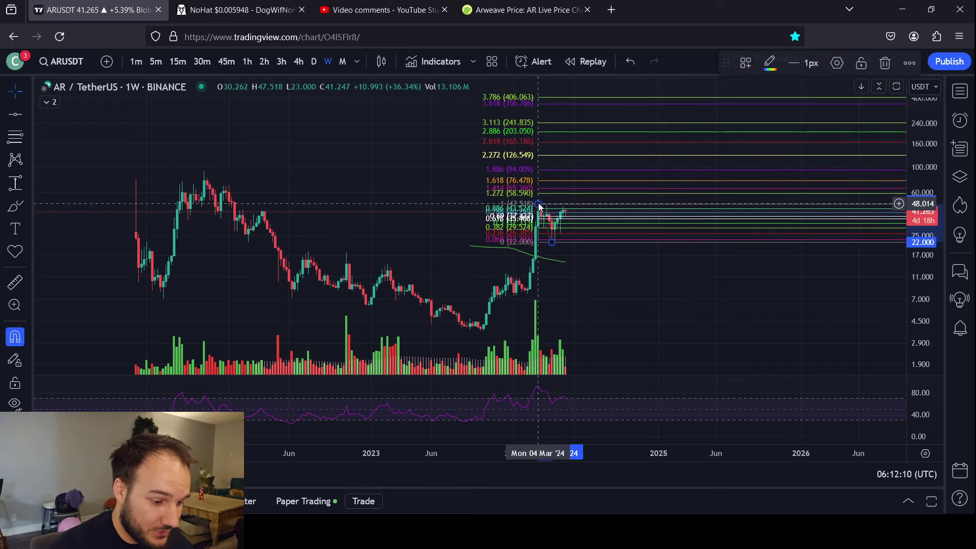
pyautogui.scroll(3, 917, 295)
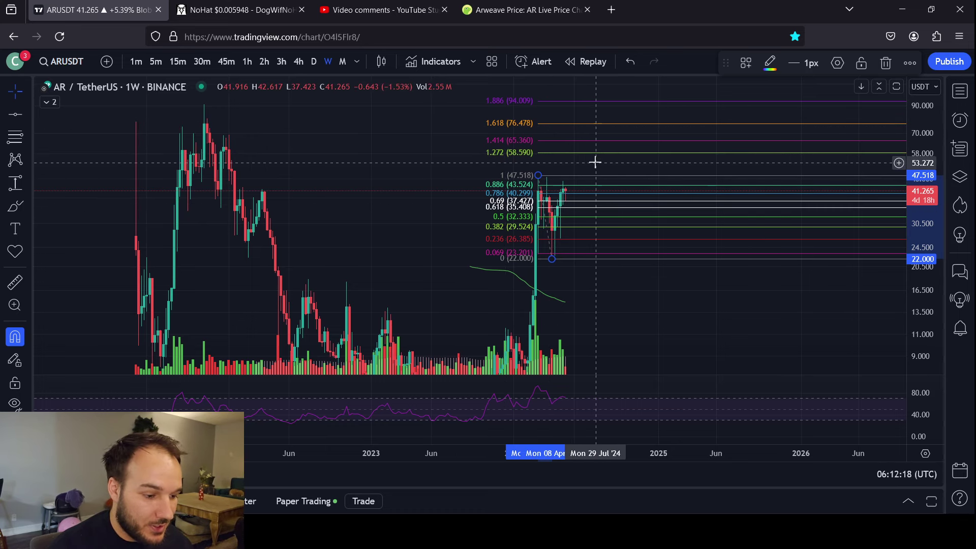
pyautogui.scroll(-3, 491, 263)
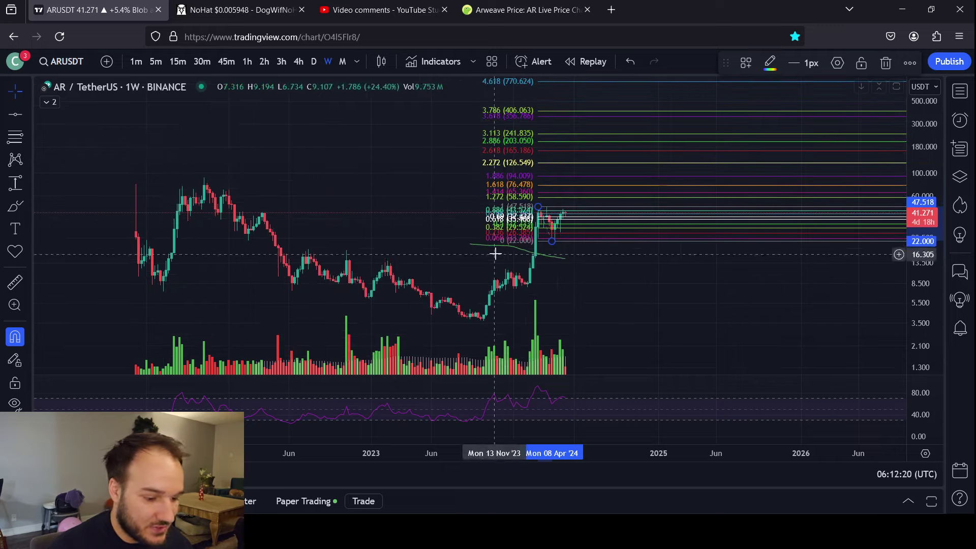
# Add a second Fib from 91.080 to 3.681, then delete both retracements.
pyautogui.click(14, 136)
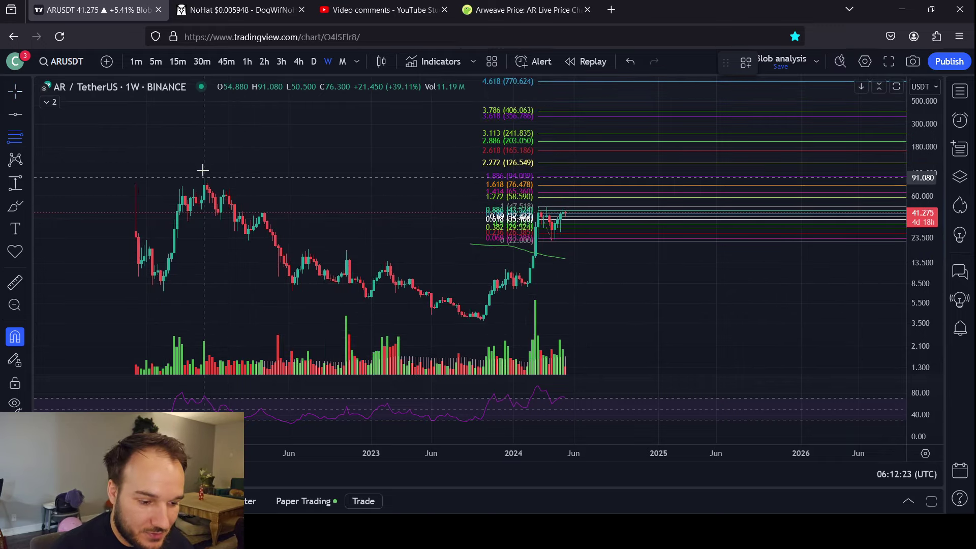
pyautogui.click(483, 321)
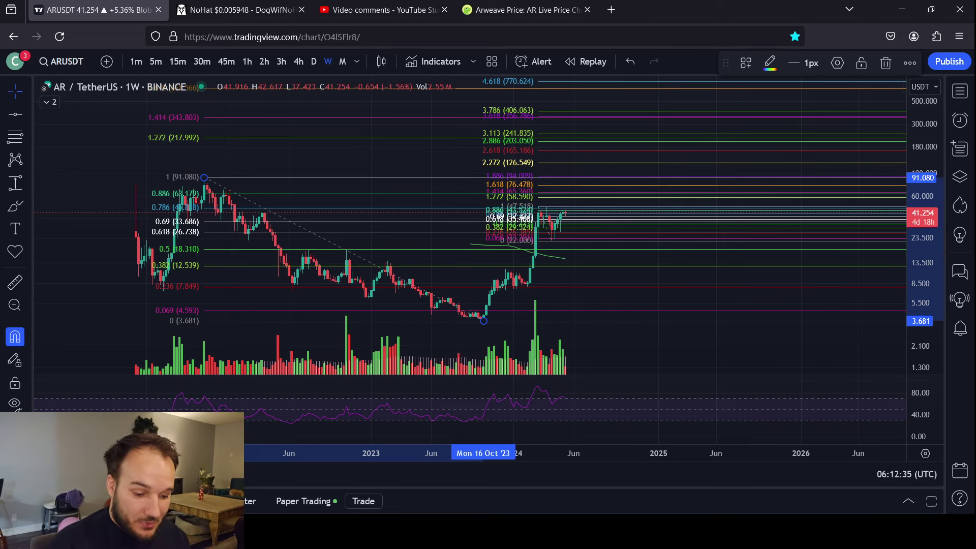
pyautogui.press('Delete')
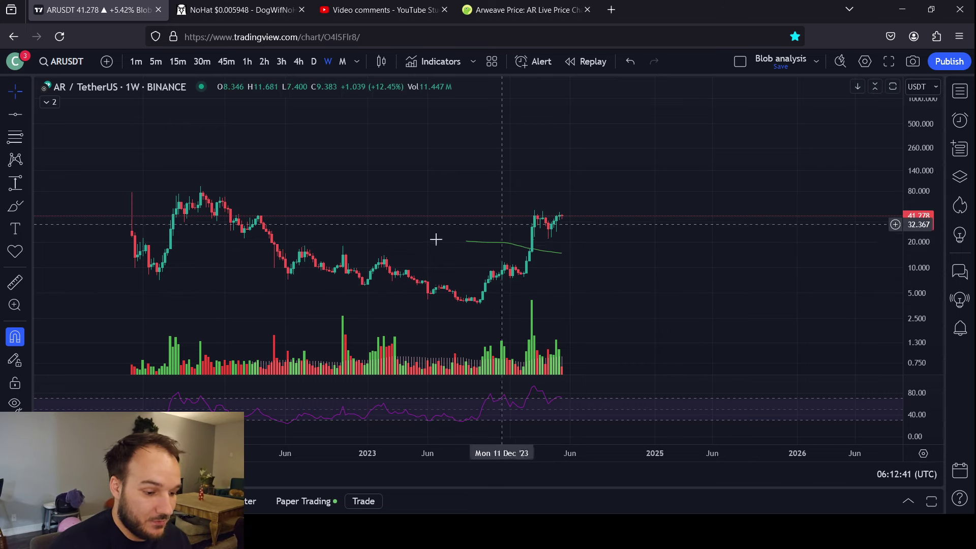
pyautogui.click(15, 205)
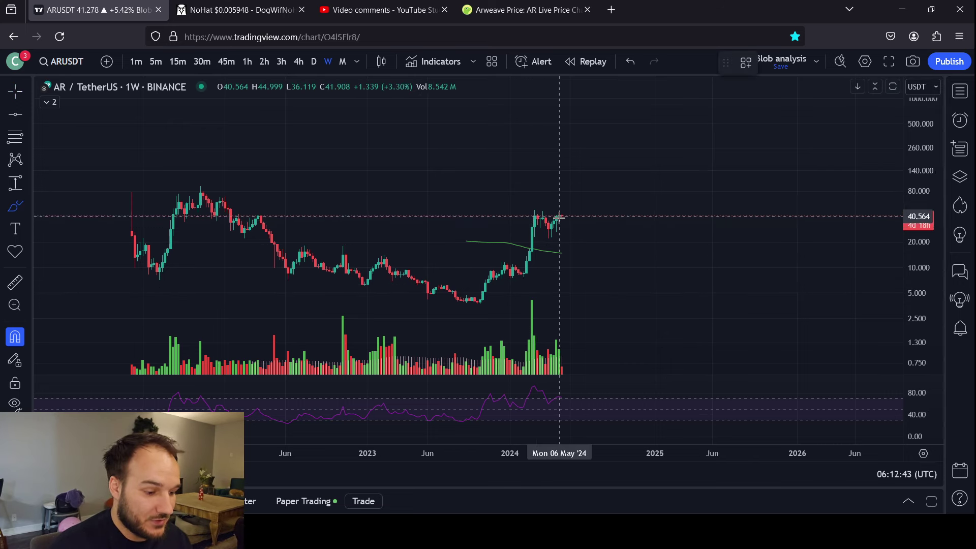
pyautogui.moveTo(561, 218); pyautogui.dragTo(575, 159)
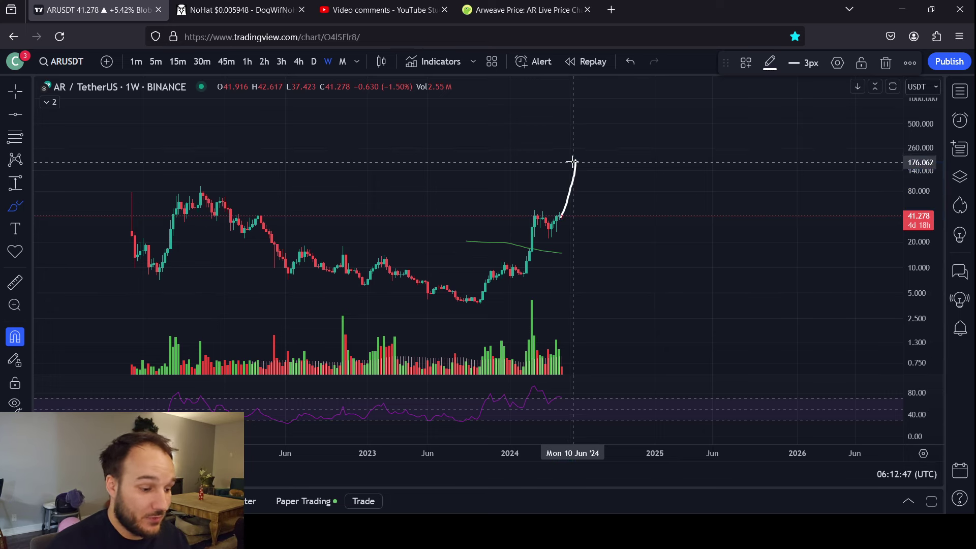
pyautogui.moveTo(574, 161)
pyautogui.mouseDown()
pyautogui.moveTo(625, 177)
pyautogui.moveTo(791, 342)
pyautogui.mouseUp()
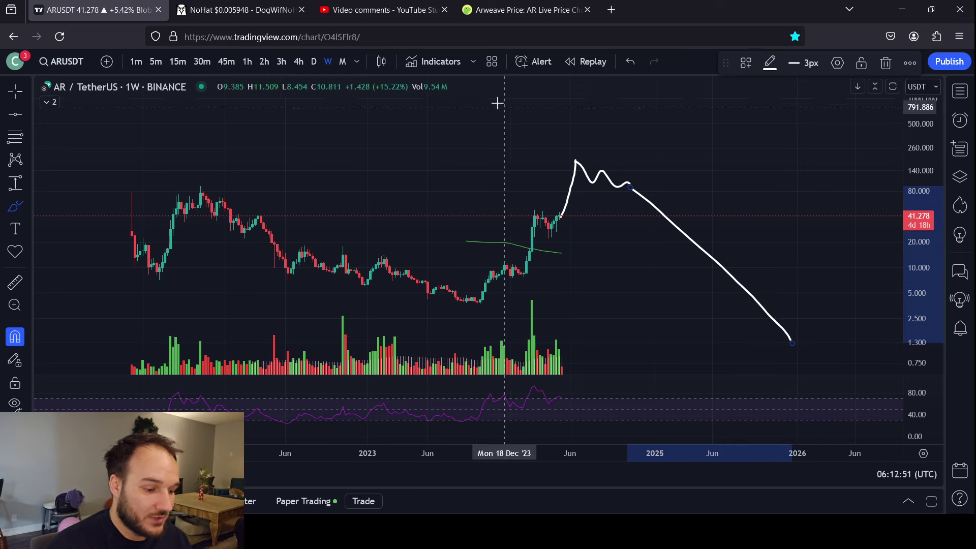
pyautogui.click(630, 61)
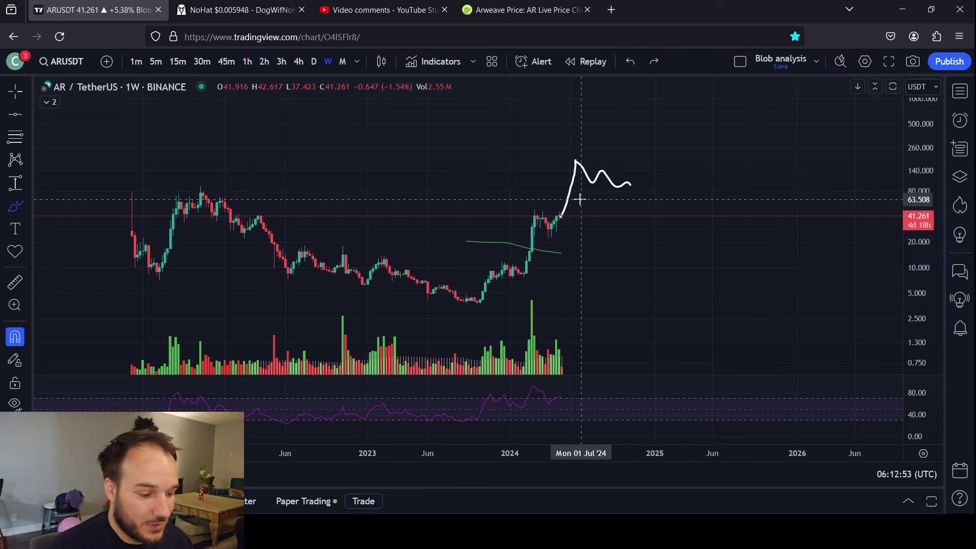
pyautogui.moveTo(472, 297)
pyautogui.mouseDown()
pyautogui.moveTo(488, 266)
pyautogui.moveTo(516, 274)
pyautogui.moveTo(532, 219)
pyautogui.moveTo(551, 222)
pyautogui.moveTo(583, 154)
pyautogui.mouseUp()
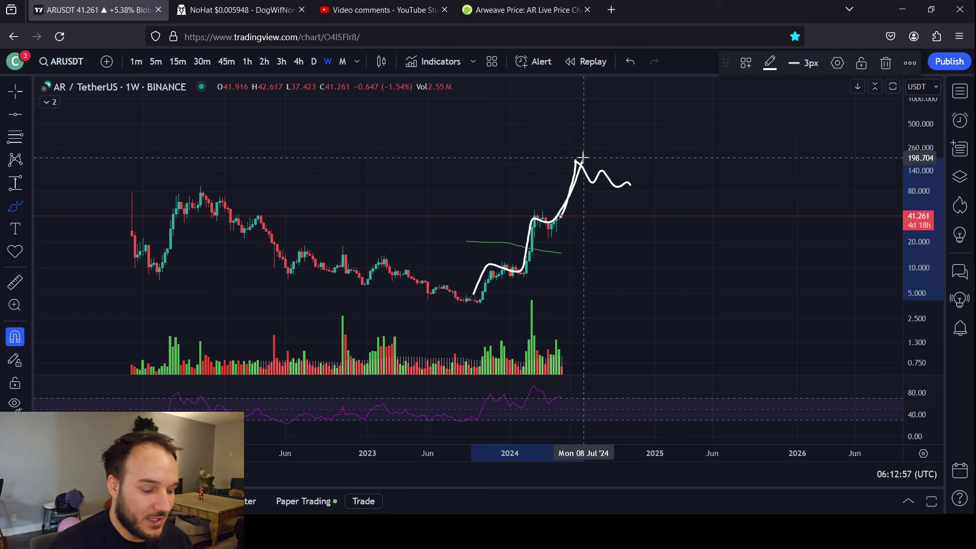
pyautogui.moveTo(460, 301)
pyautogui.mouseDown()
pyautogui.moveTo(486, 266)
pyautogui.moveTo(515, 270)
pyautogui.moveTo(558, 229)
pyautogui.moveTo(578, 151)
pyautogui.mouseUp()
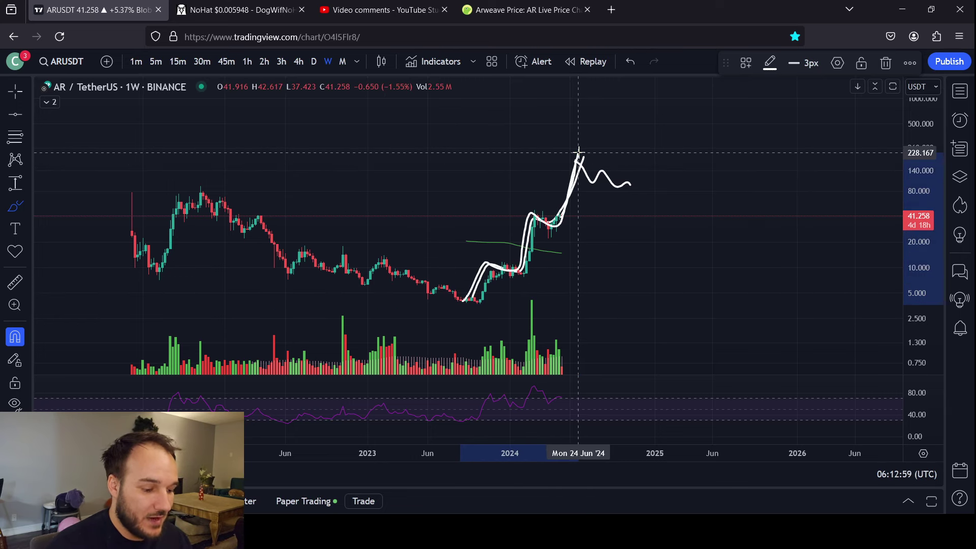
pyautogui.click(632, 62)
pyautogui.click(633, 62)
pyautogui.click(633, 62)
pyautogui.click(632, 63)
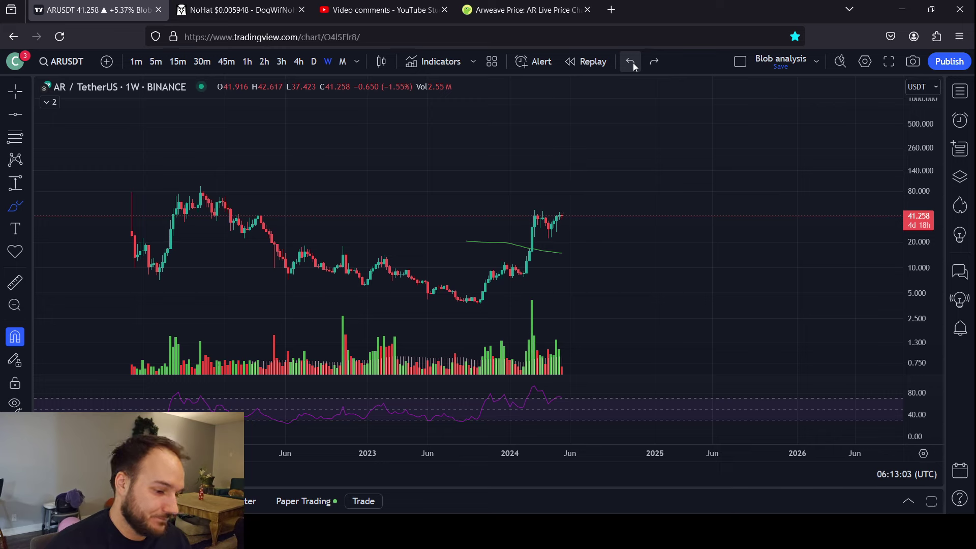
pyautogui.moveTo(551, 235); pyautogui.dragTo(628, 123)
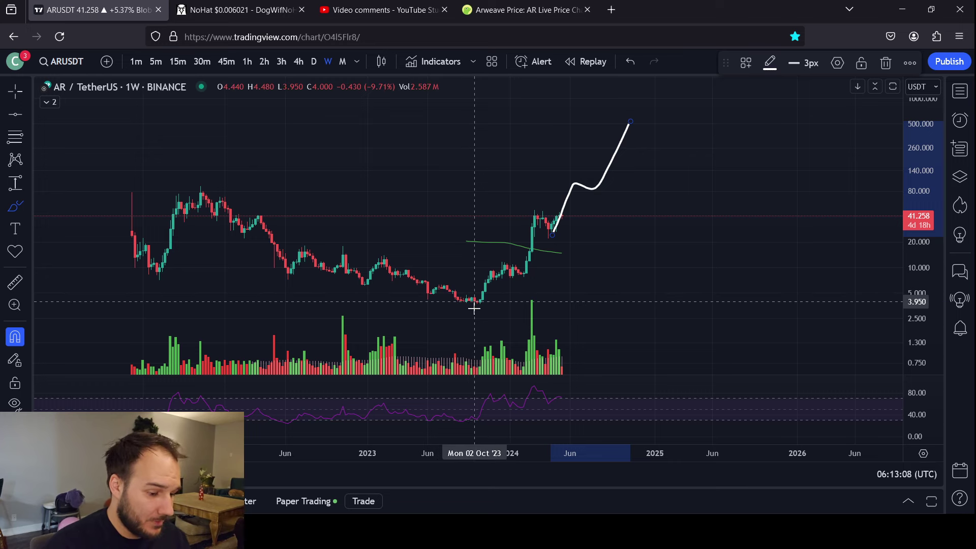
pyautogui.moveTo(474, 305); pyautogui.dragTo(537, 218)
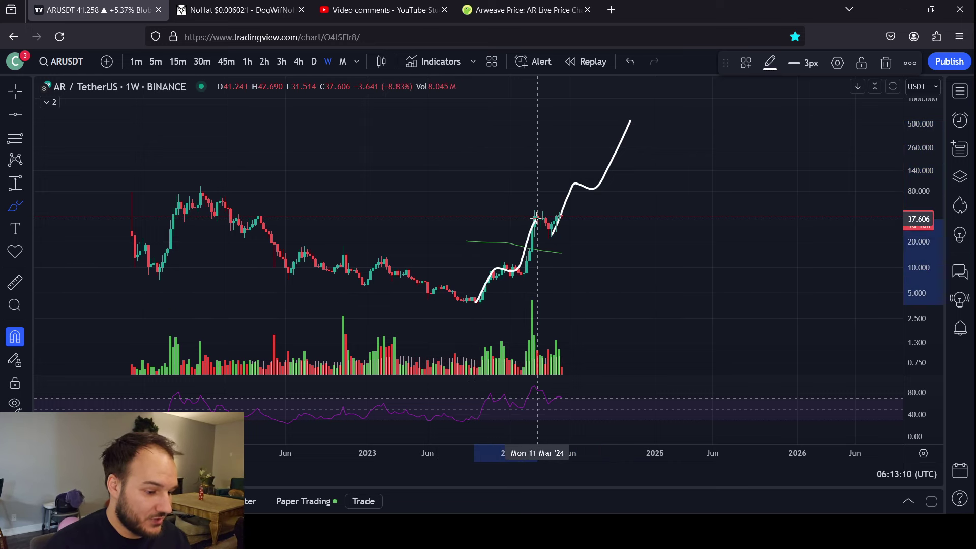
pyautogui.click(629, 61)
pyautogui.click(629, 61)
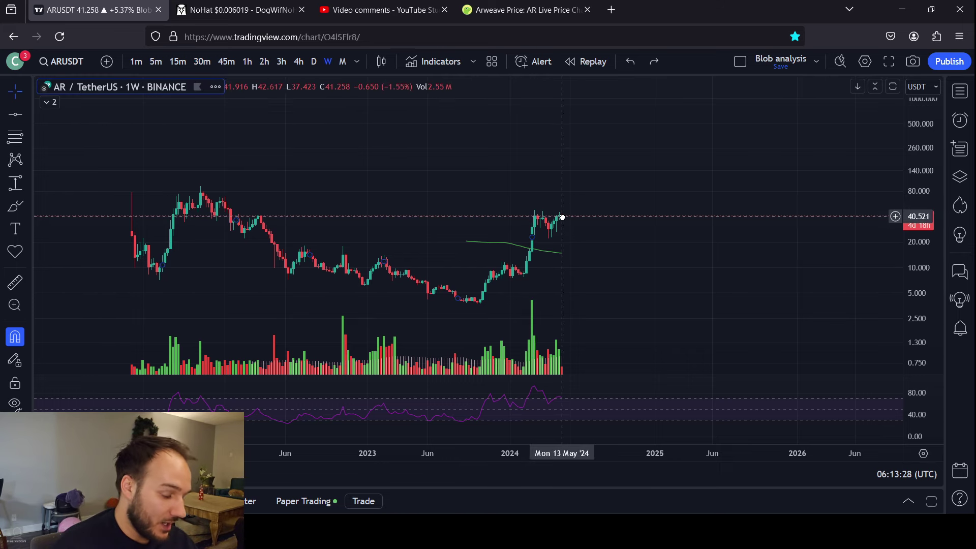
pyautogui.click(16, 206)
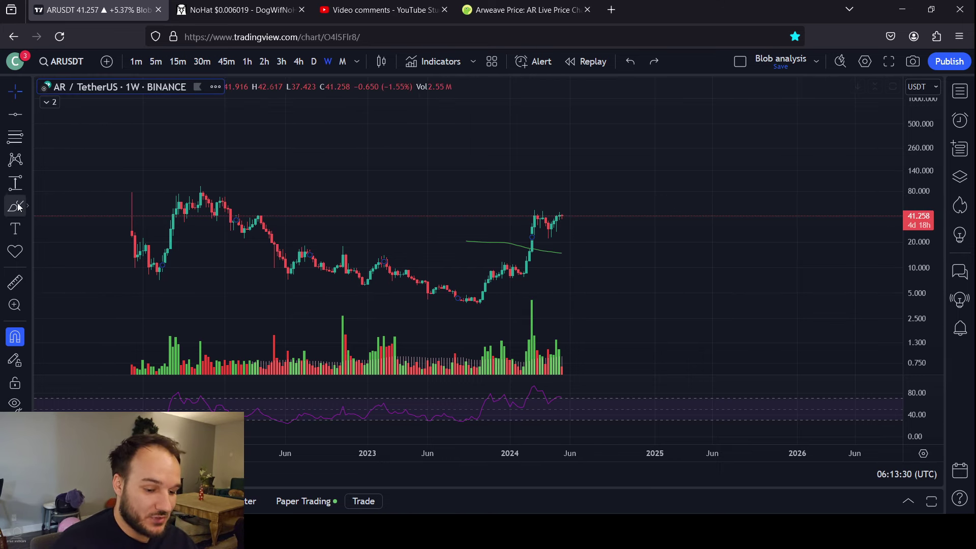
pyautogui.moveTo(550, 213); pyautogui.dragTo(547, 212)
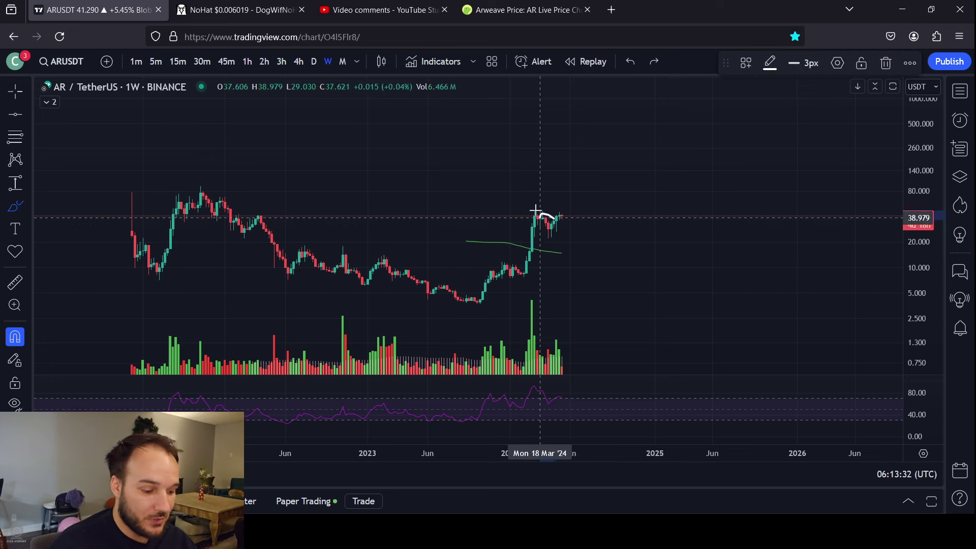
pyautogui.moveTo(514, 266)
pyautogui.mouseDown()
pyautogui.moveTo(515, 282)
pyautogui.moveTo(507, 266)
pyautogui.mouseUp()
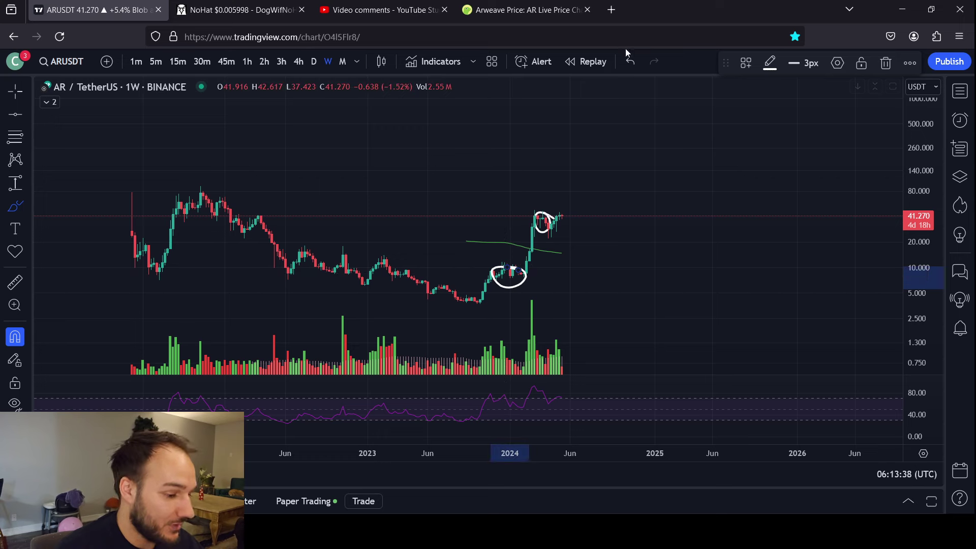
pyautogui.click(630, 62)
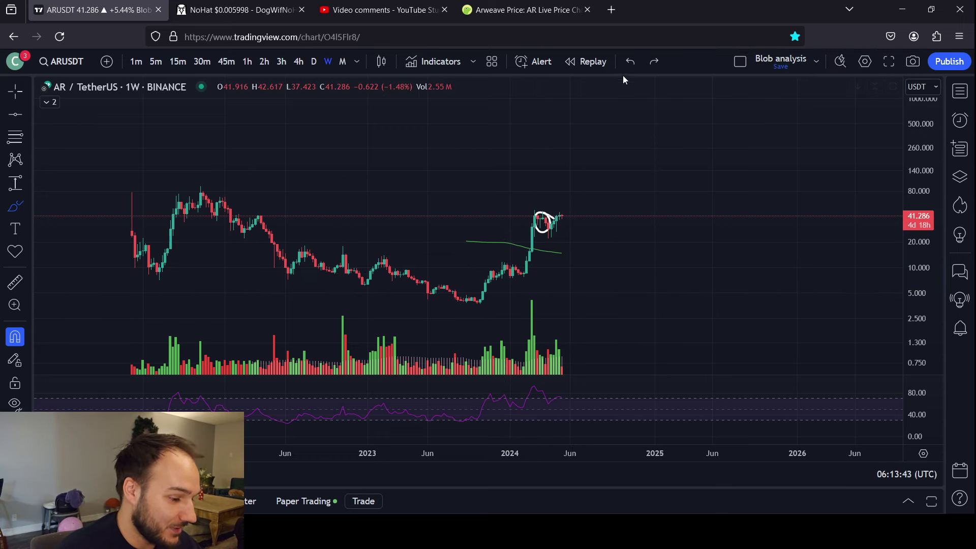
pyautogui.click(629, 62)
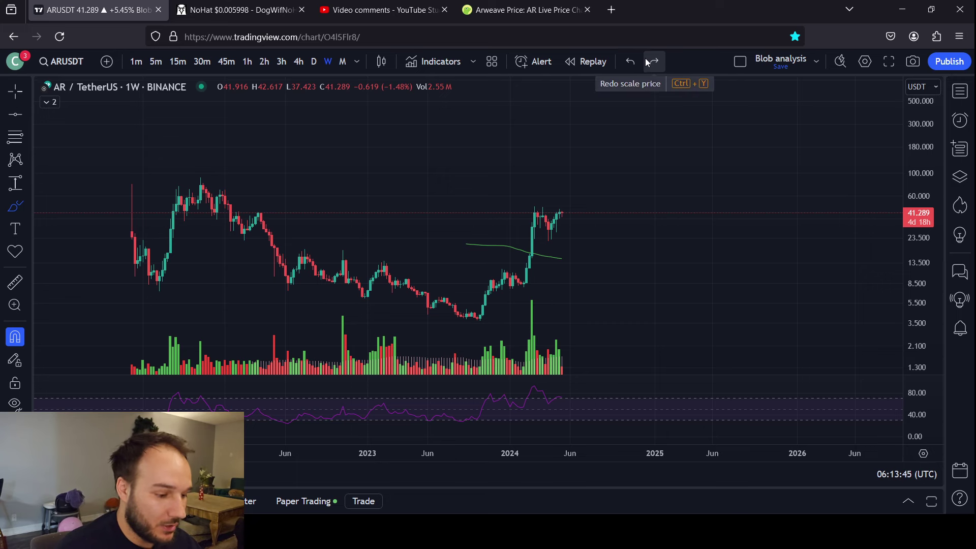
pyautogui.click(3, 91)
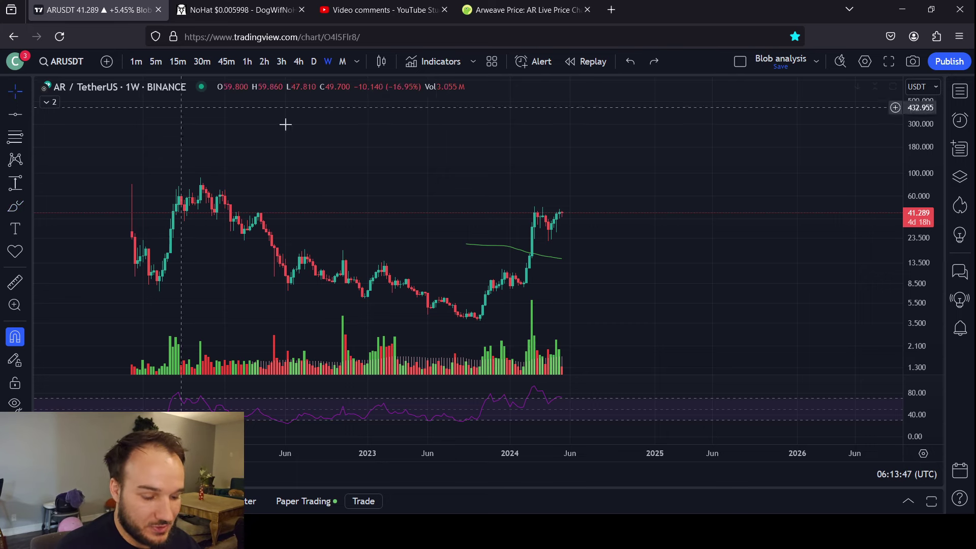